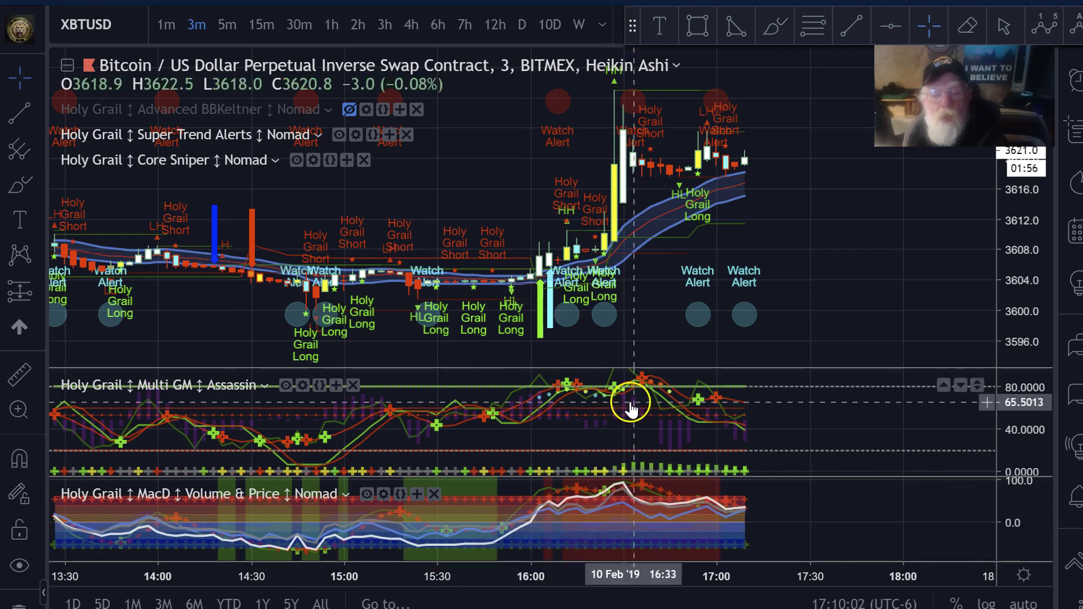
- Hide the Core Sniper indicator and nudge the BTC chart view down
click(296, 161)
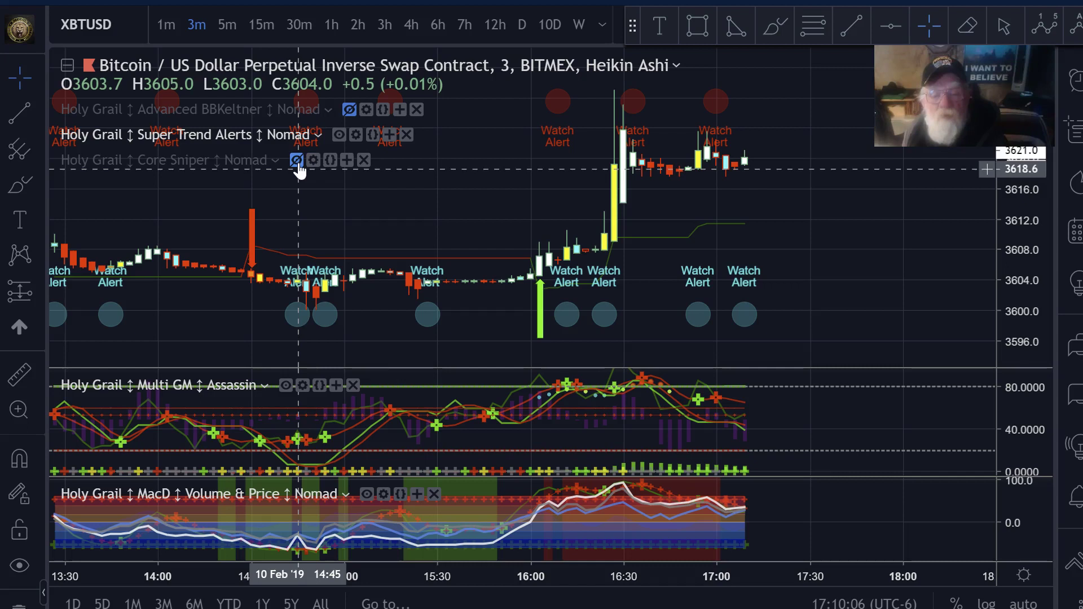
drag(302, 177, 403, 208)
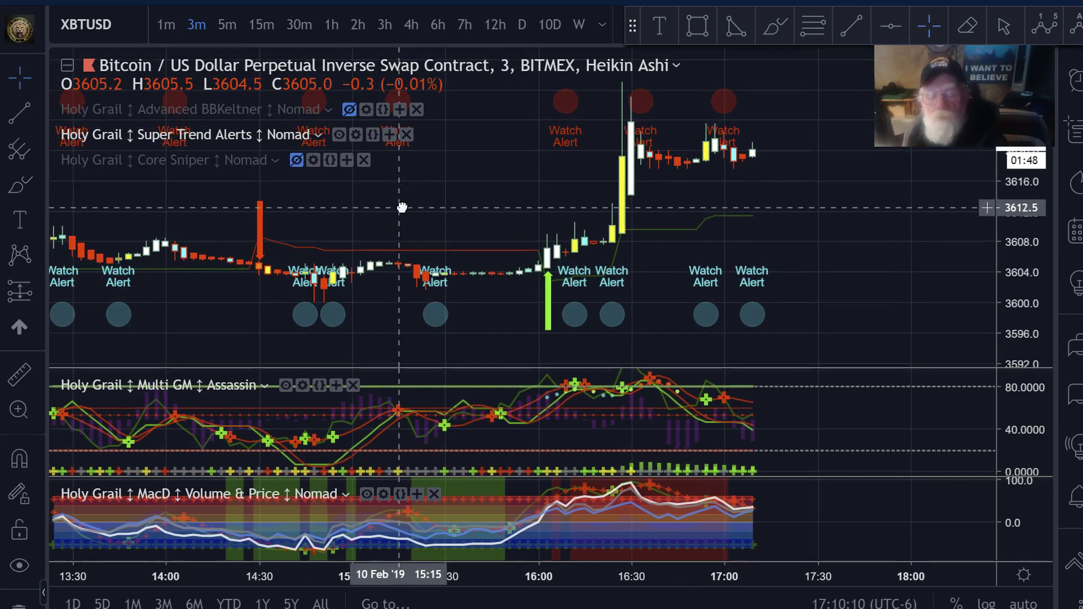
click(395, 243)
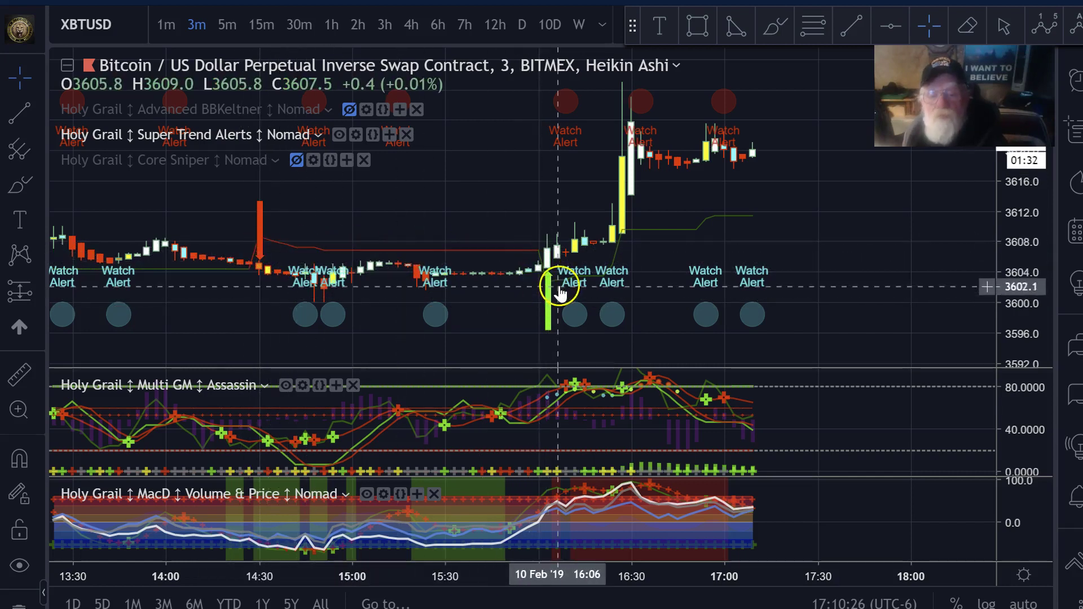
- Pan back through earlier bars to 07:30–12:00, then forward to the most recent bars
drag(823, 305, 829, 267)
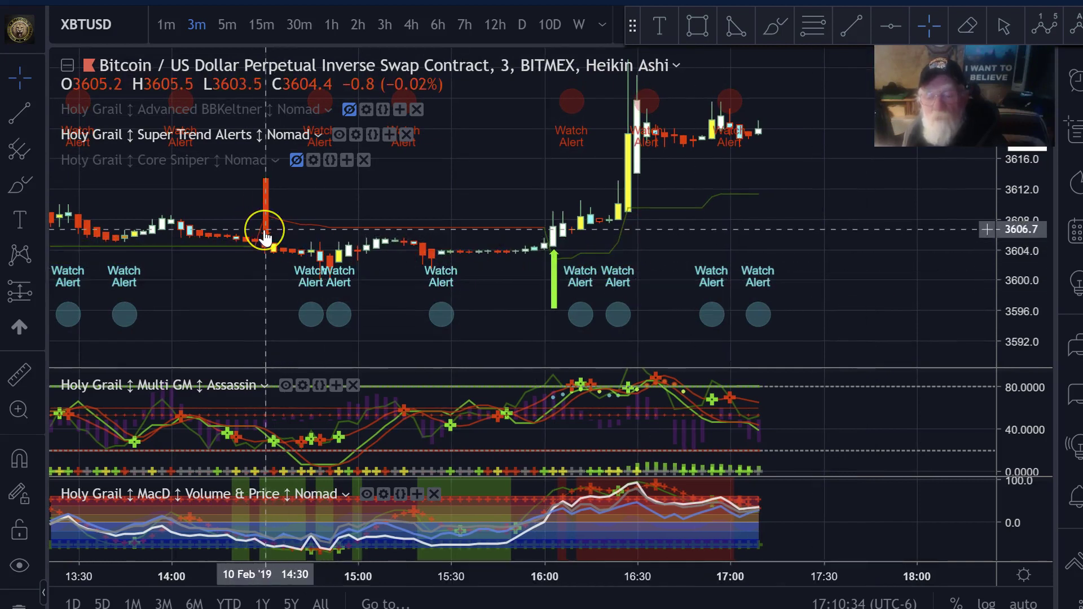
drag(345, 223, 898, 242)
drag(373, 210, 653, 112)
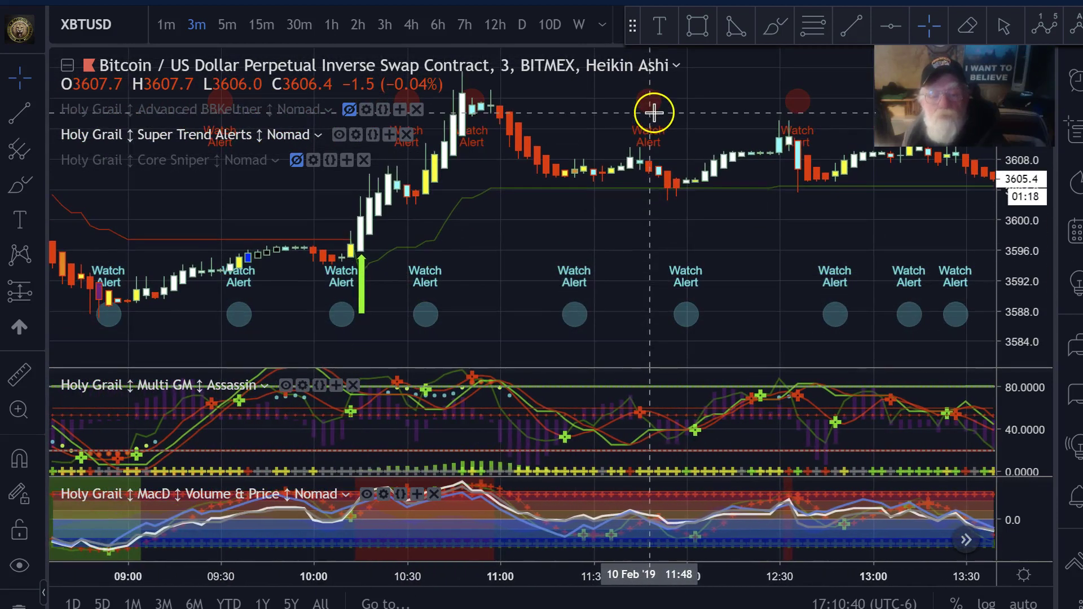
drag(468, 277, 693, 307)
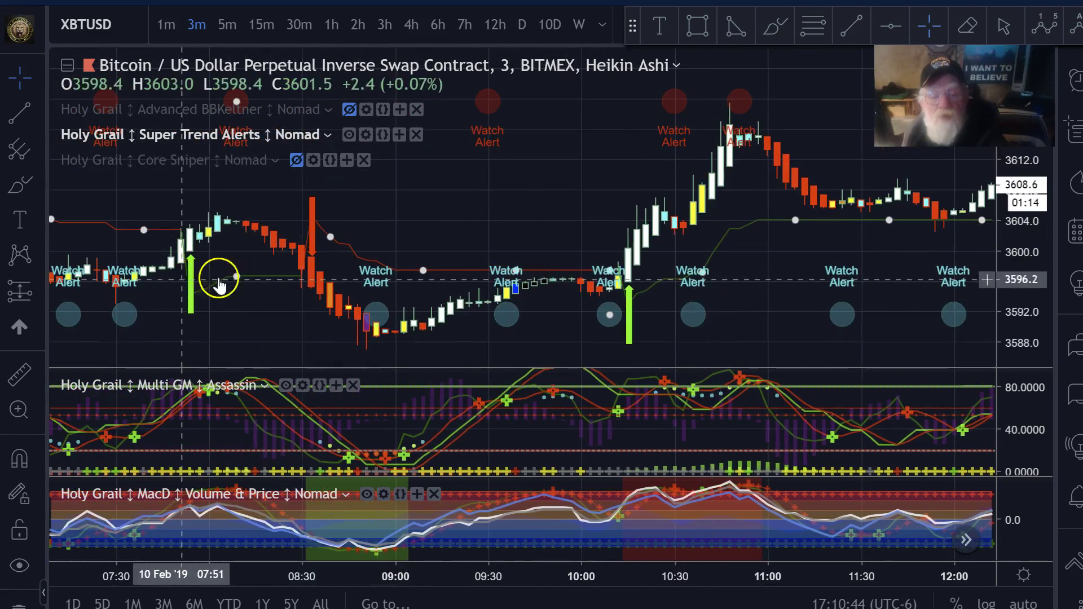
drag(551, 198, 62, 219)
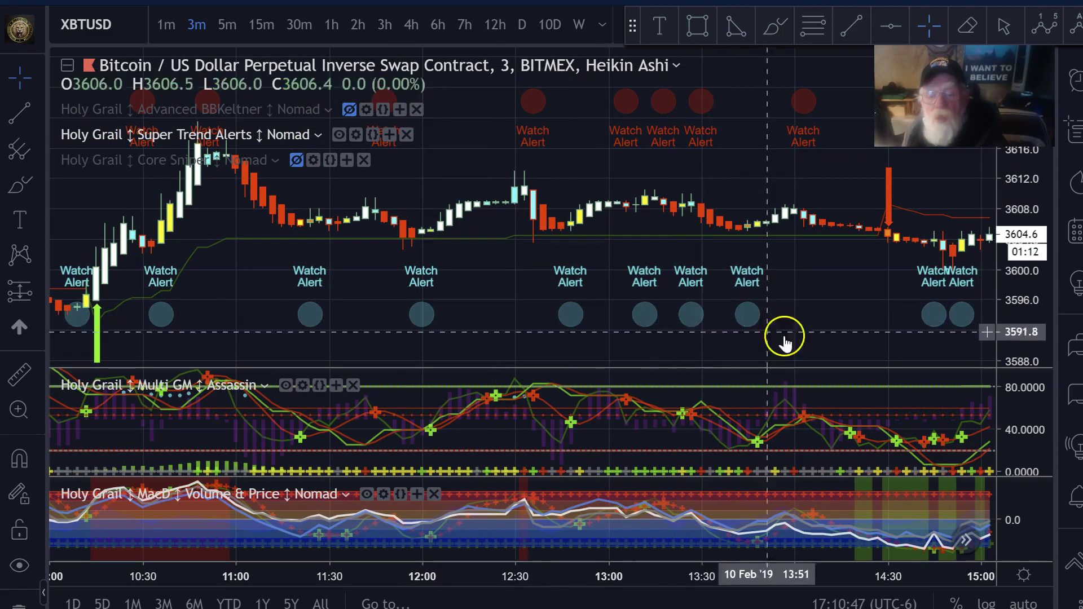
drag(801, 343, 266, 380)
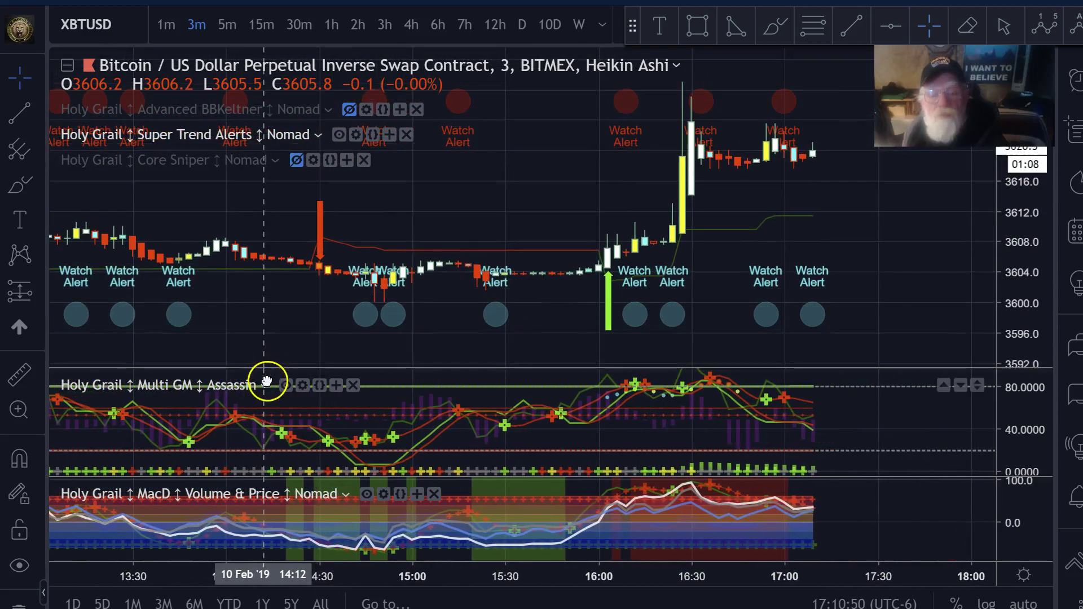
- Unhide Core Sniper to restore its Holy Grail Long/Short labels and reposition to recent bars
click(297, 161)
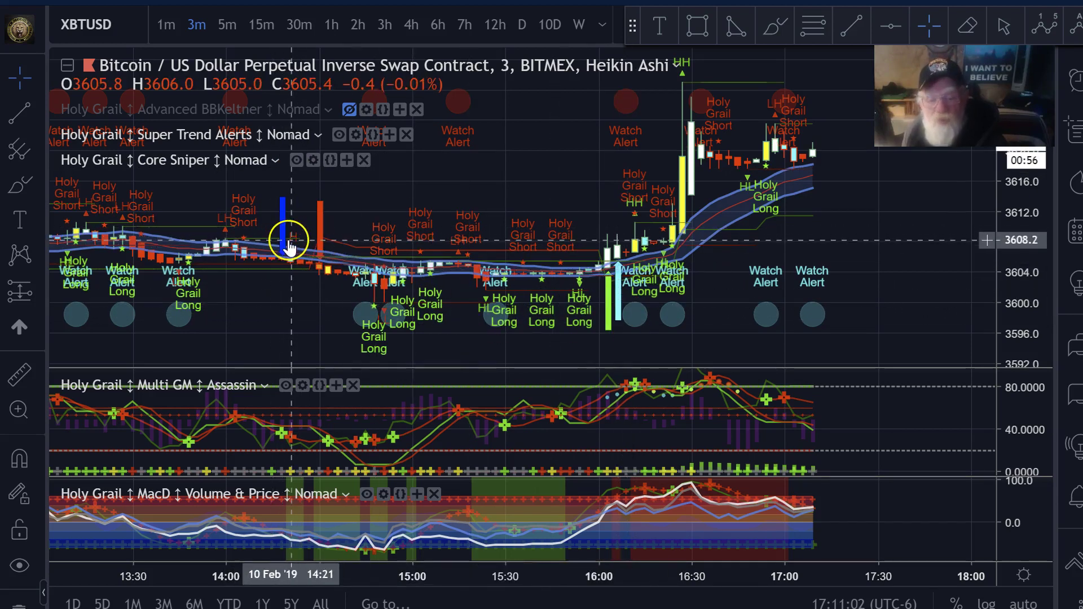
drag(266, 320, 220, 307)
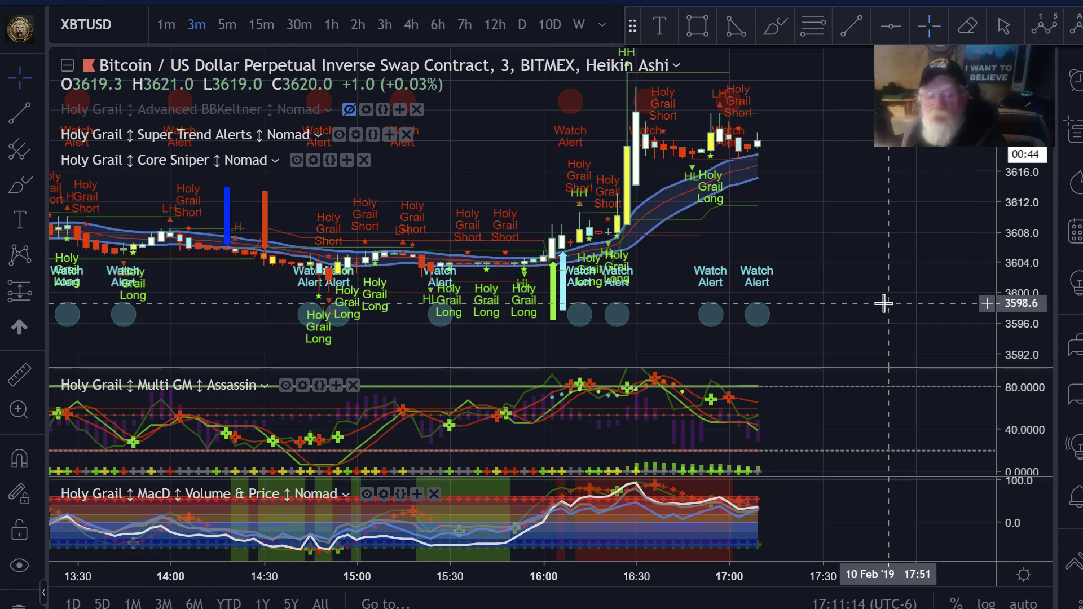
- Hide Core Sniper again, then point out the 15:57–16:03 candles and a Watch Alert marker
click(296, 161)
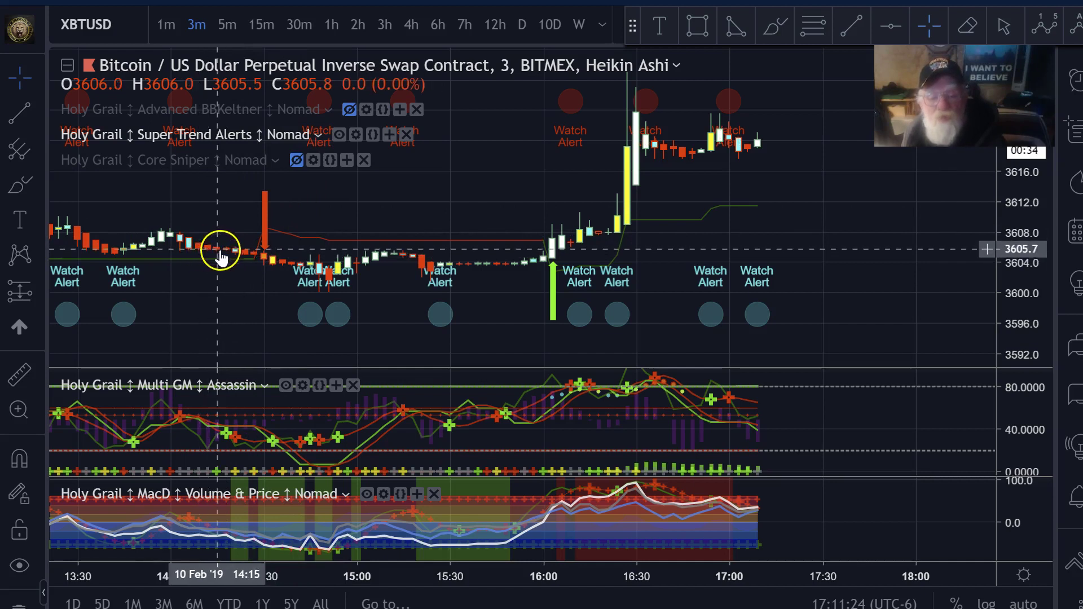
click(268, 255)
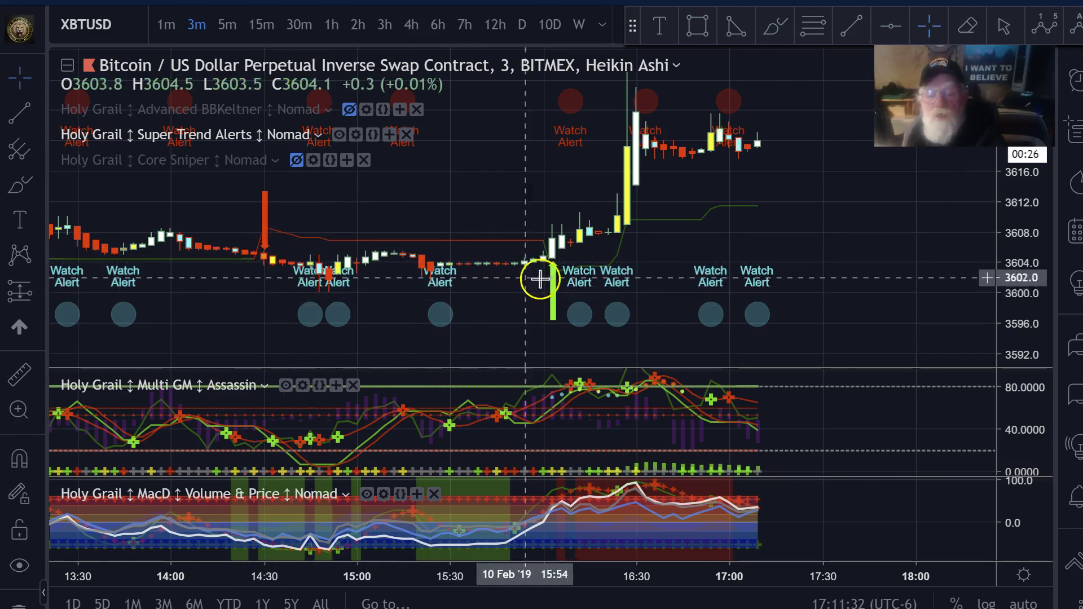
click(561, 293)
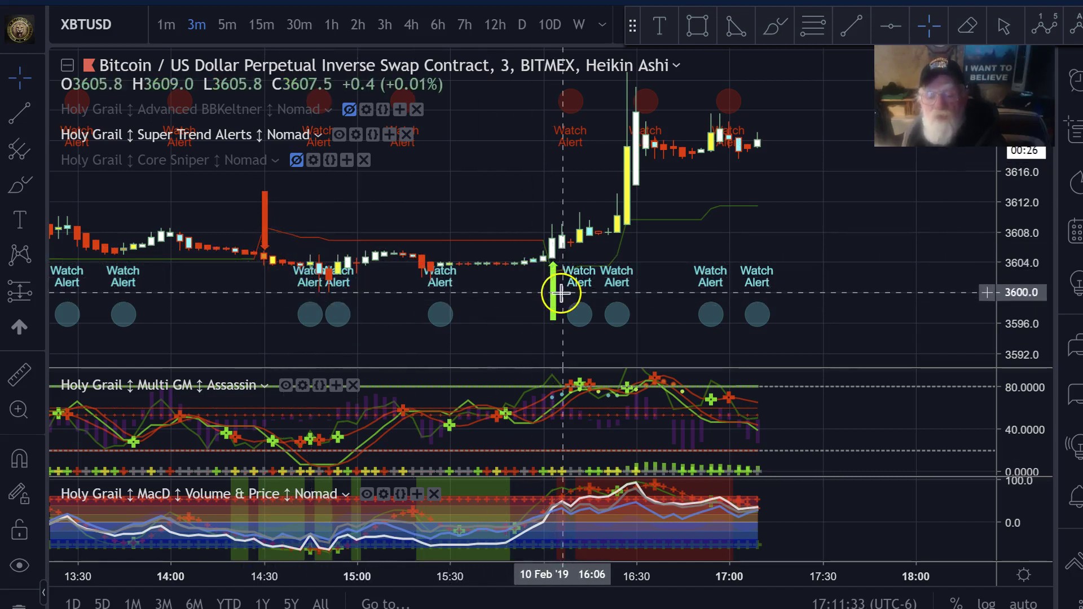
click(537, 261)
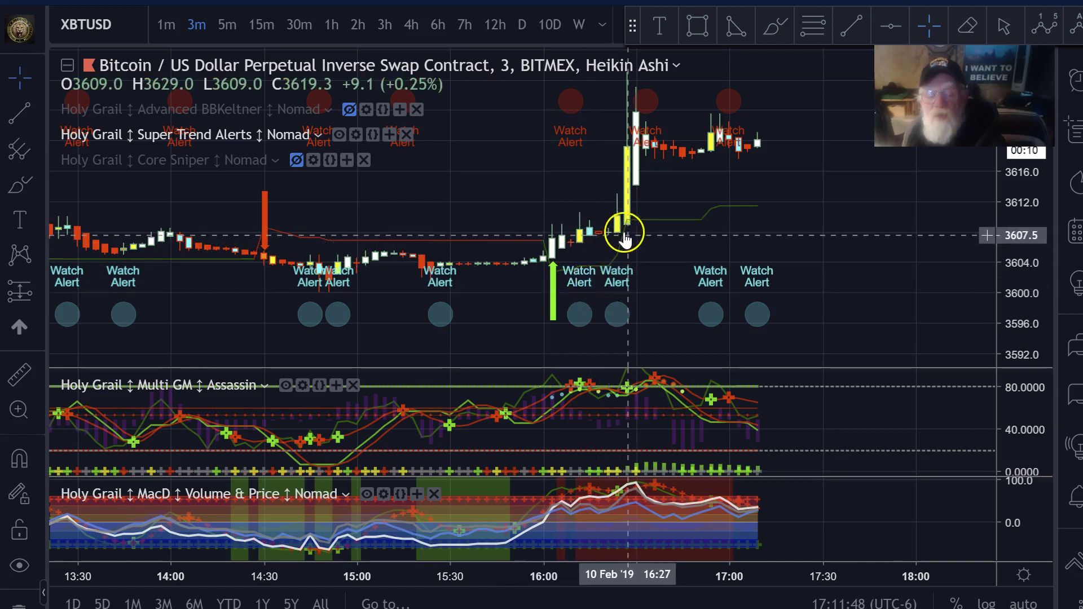
drag(844, 259, 861, 291)
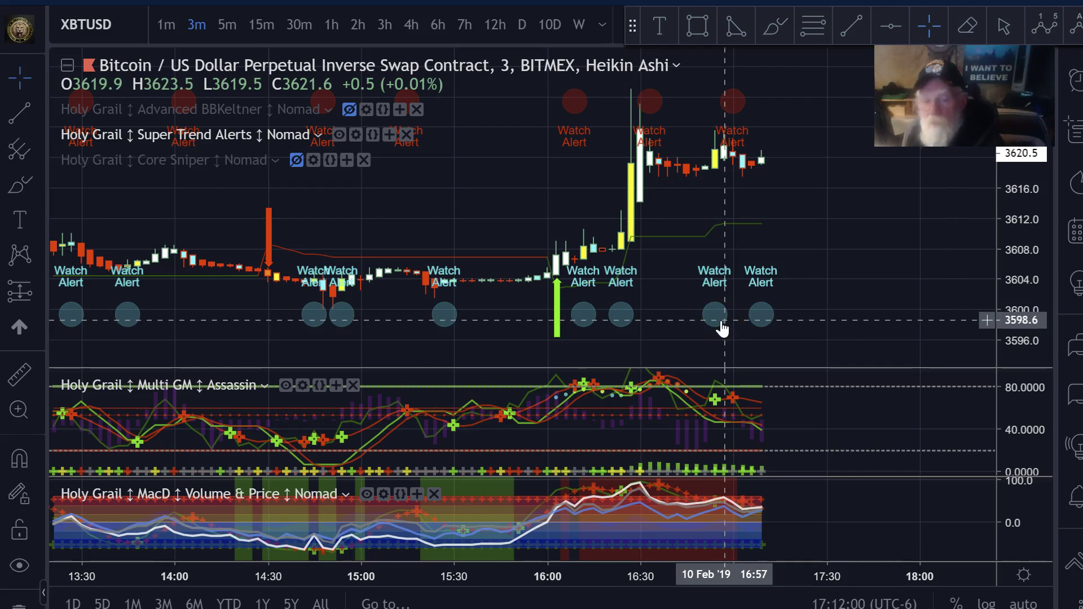
click(704, 314)
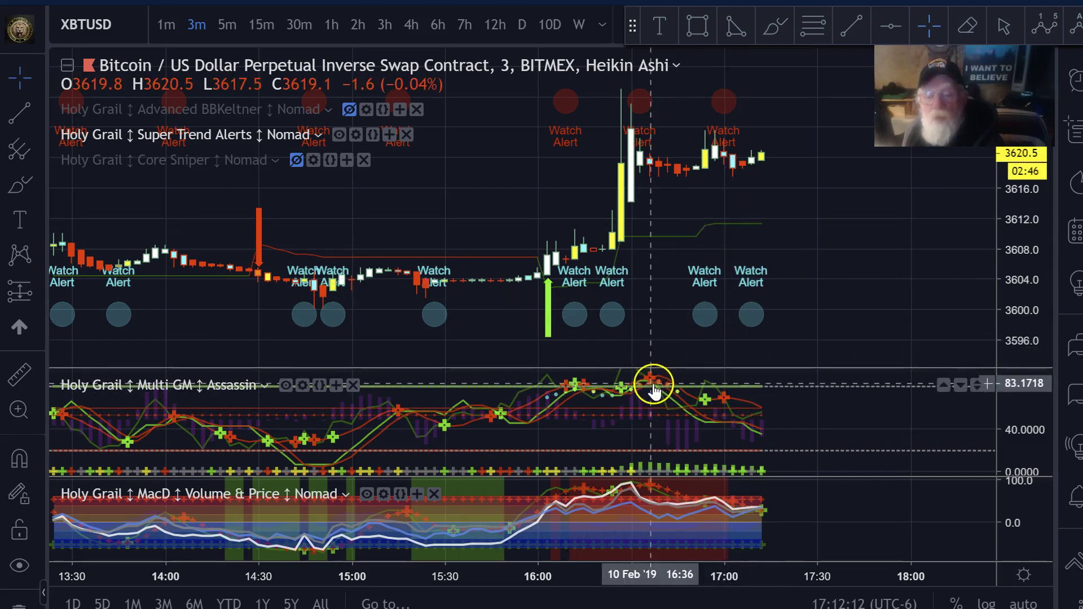
click(566, 398)
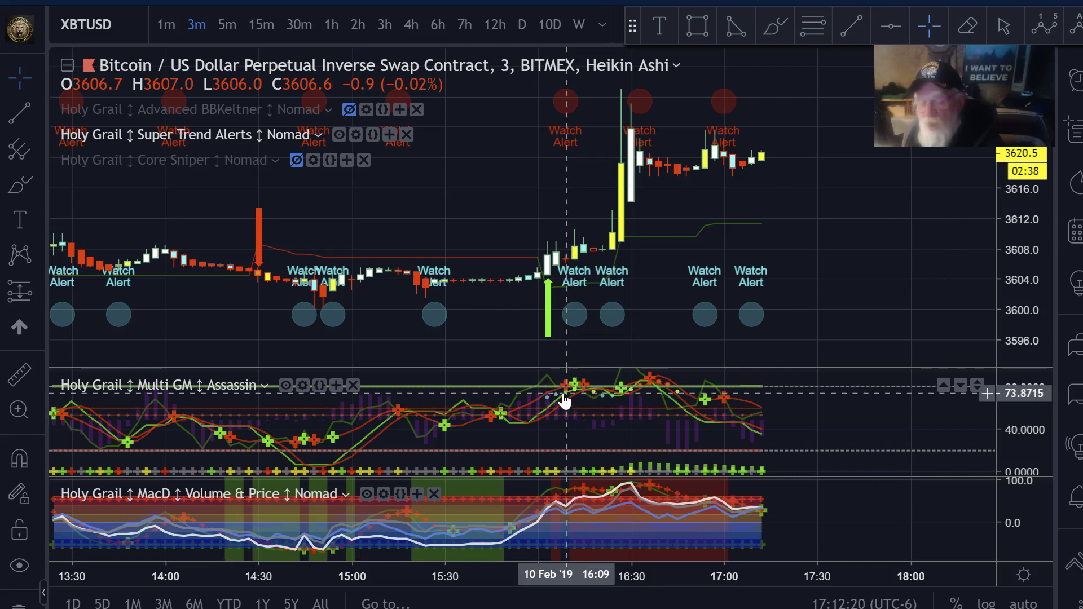
click(576, 379)
click(626, 314)
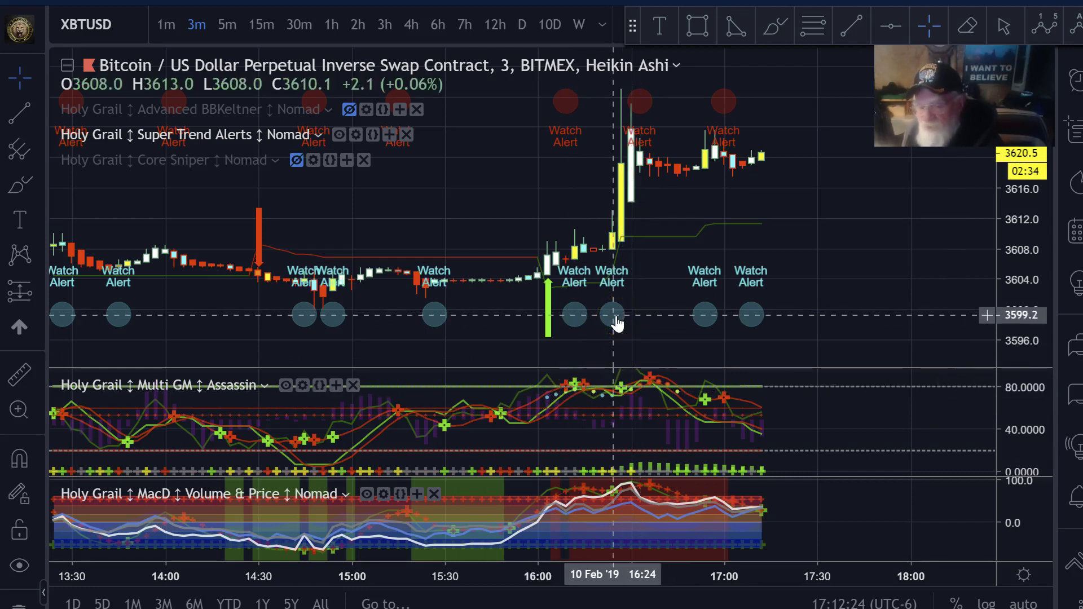
click(616, 244)
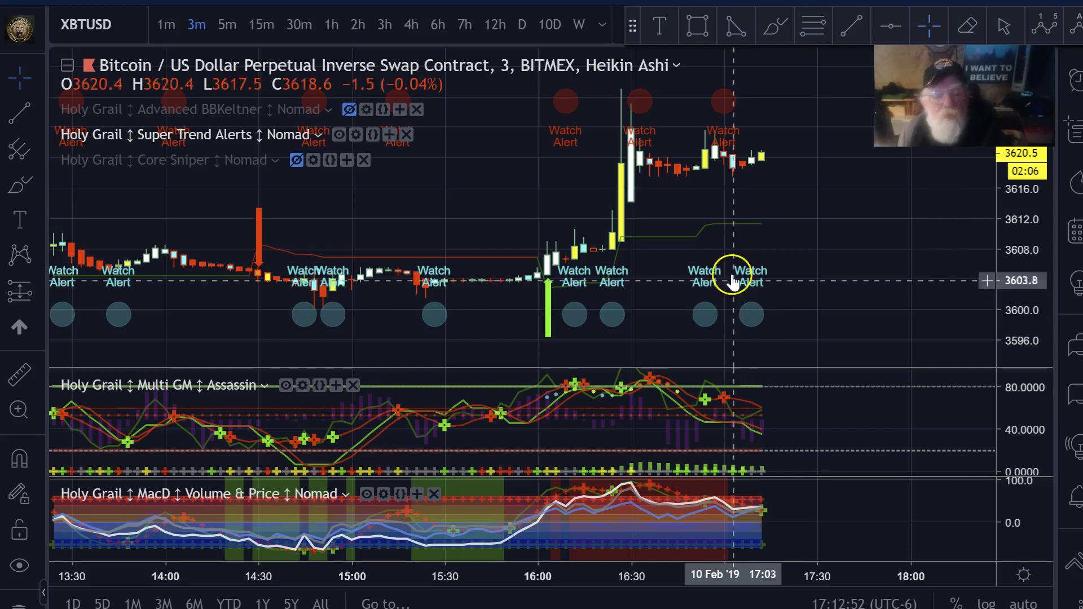
- Unhide Core Sniper and point out the last Watch Alert circles beside its Holy Grail labels
click(294, 164)
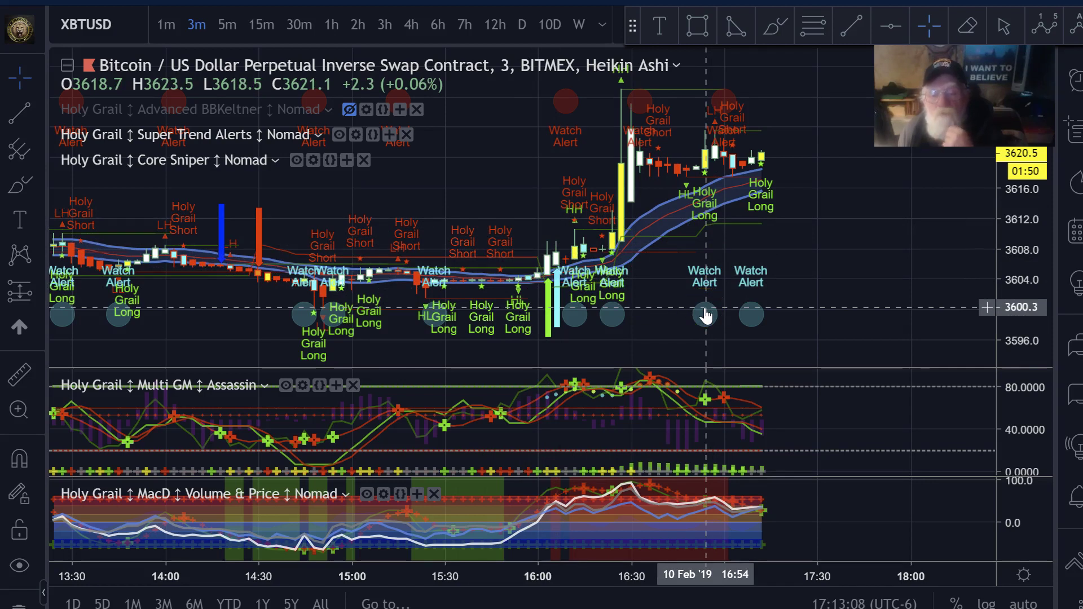
click(752, 316)
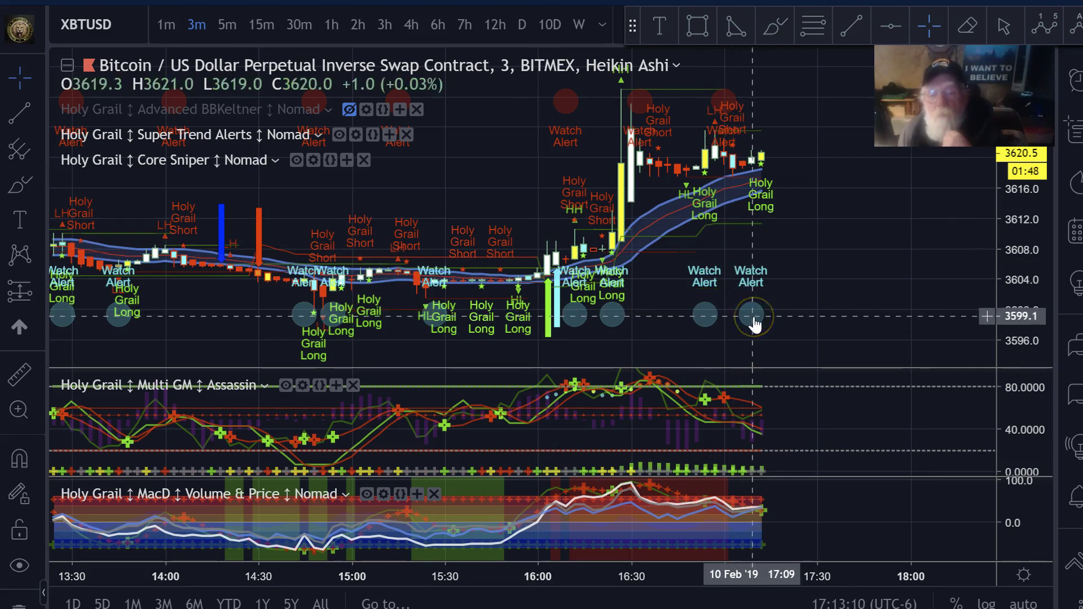
click(726, 262)
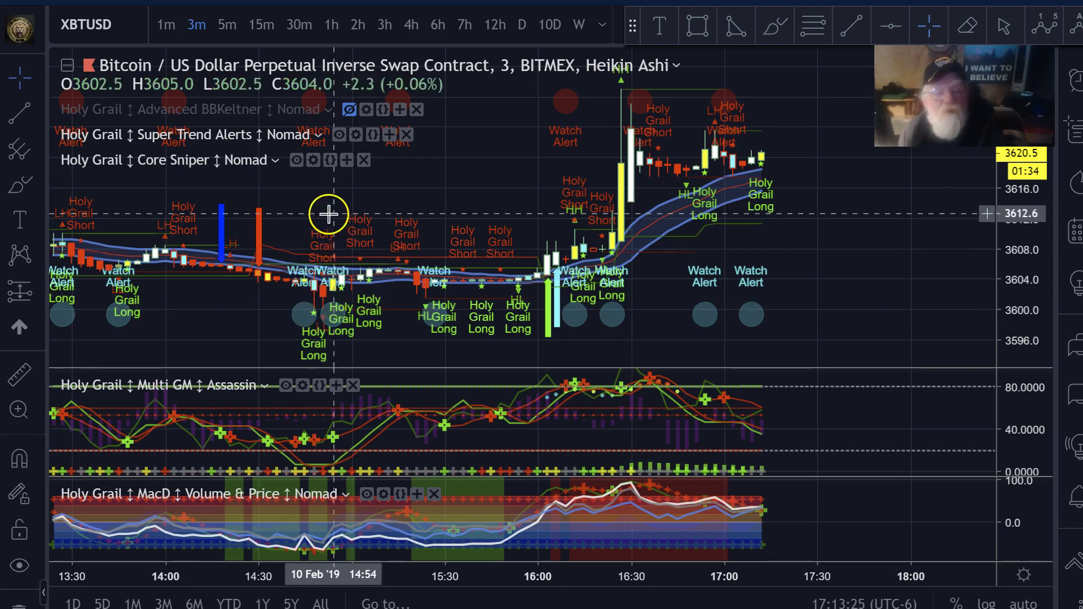
- Open the Super Trend Alerts settings, check its Inputs, then return to the Style tab
click(357, 136)
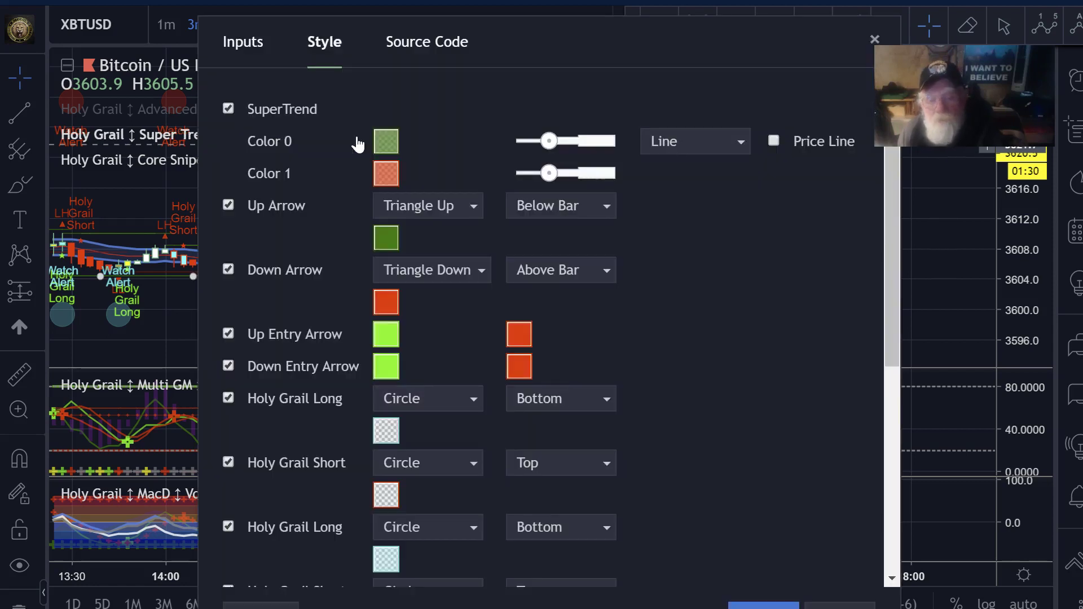
click(254, 45)
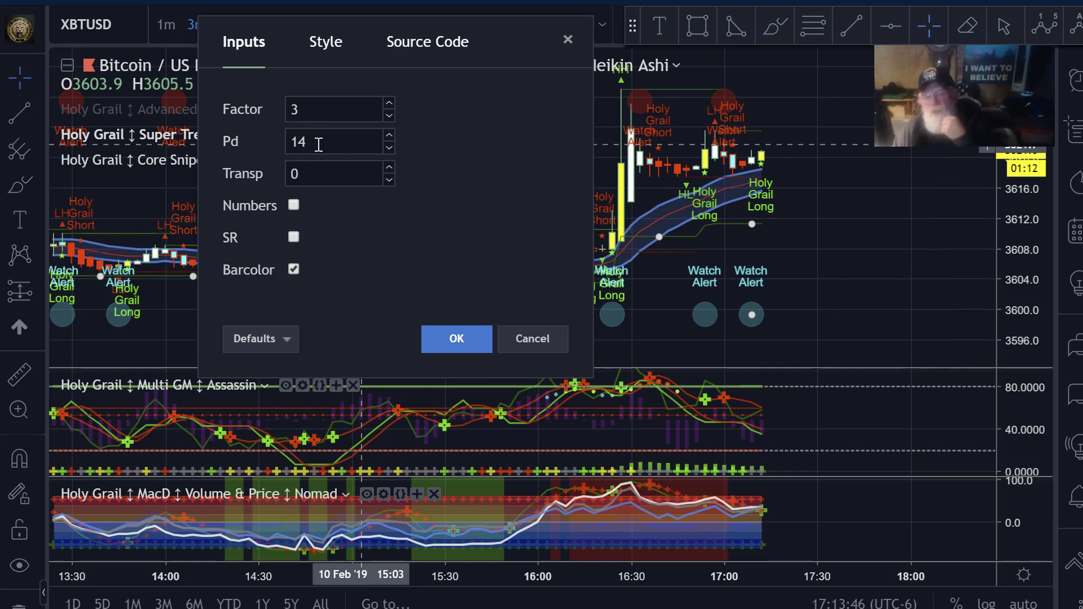
click(327, 45)
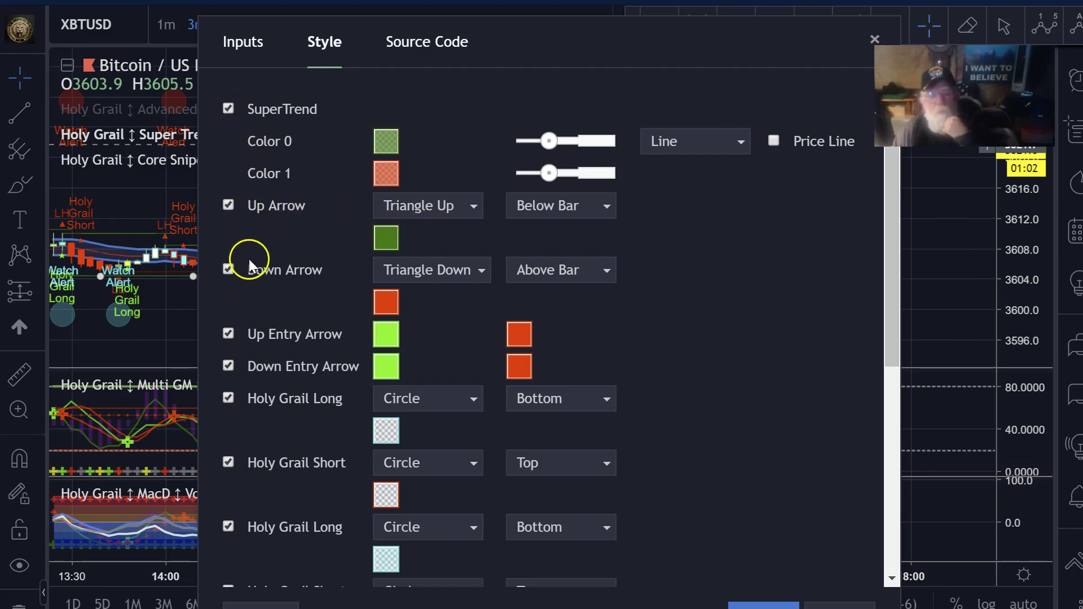
- Scroll to the Holy Grail Long/Short entries and drag the settings window to the lower right
drag(893, 222, 911, 349)
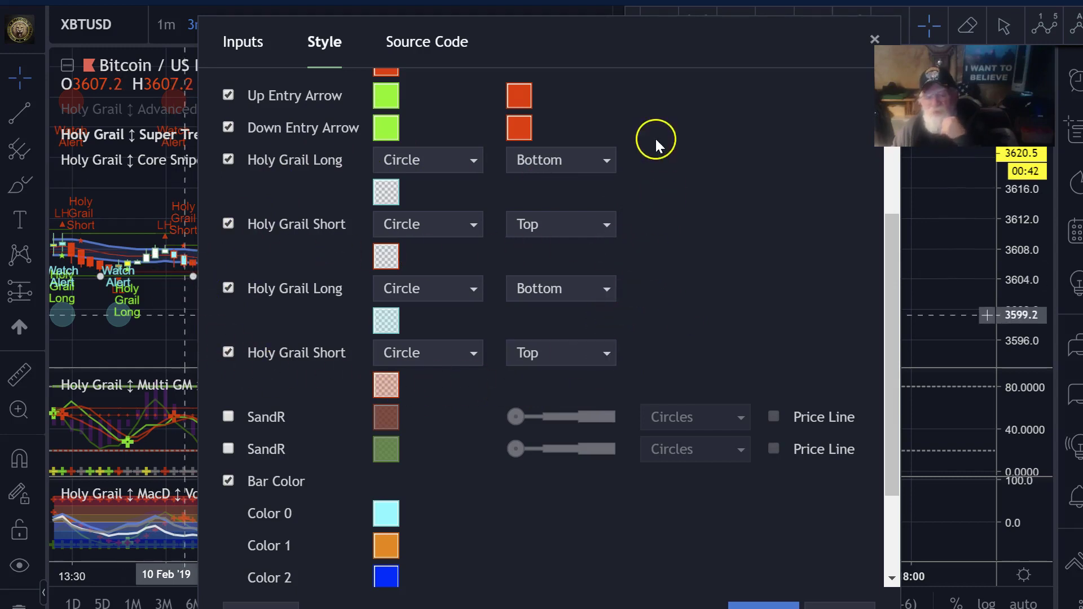
drag(629, 45, 835, 304)
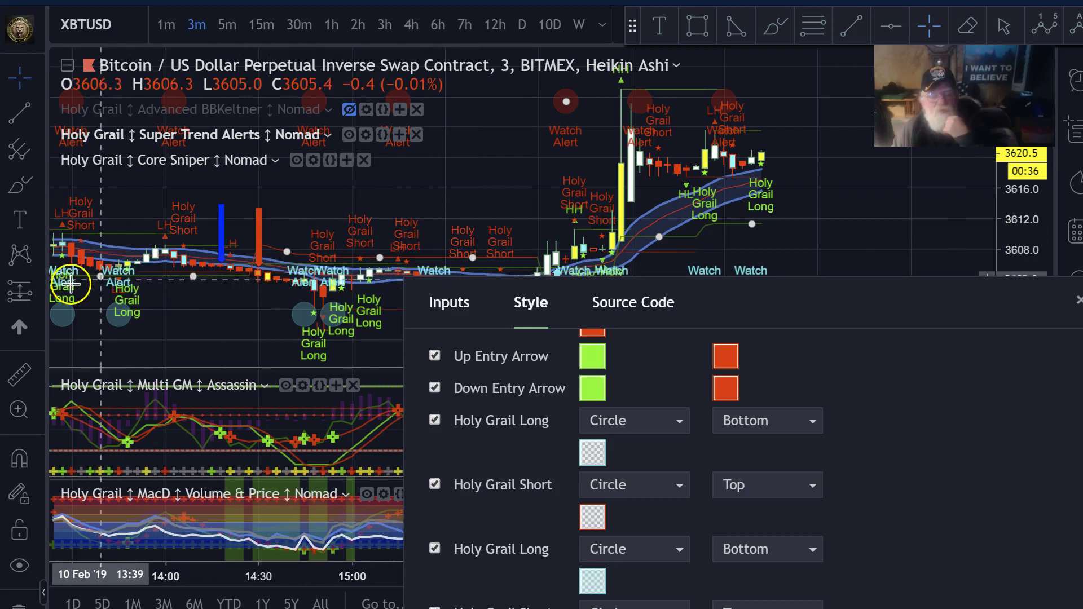
- Move the settings back over the chart and toggle the second Holy Grail Long/Short plots off and on
drag(787, 298, 597, 28)
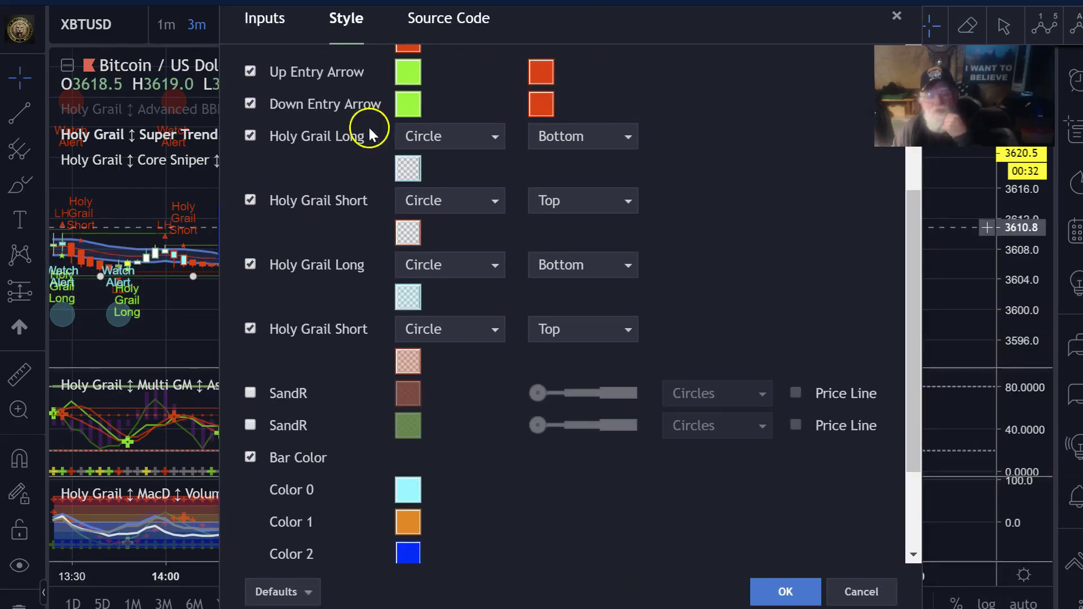
click(248, 265)
click(249, 327)
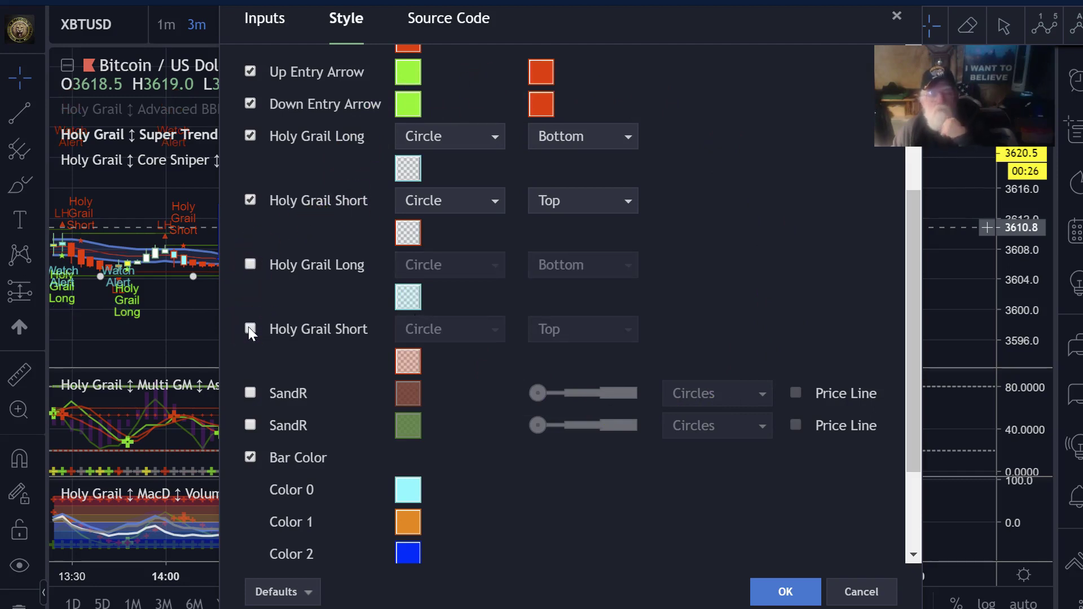
click(248, 328)
click(247, 266)
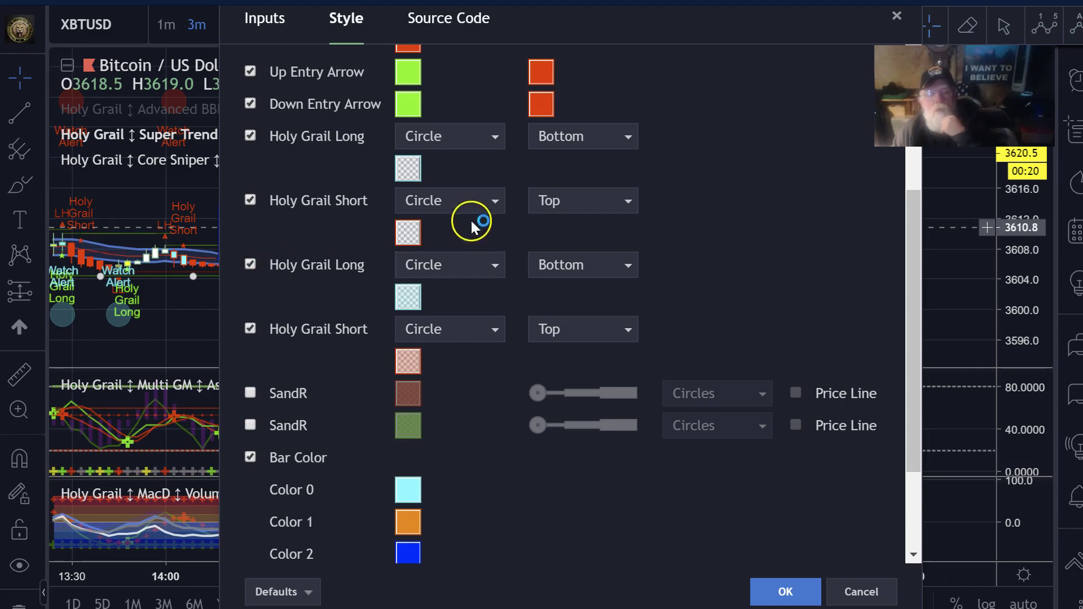
- Lower the Holy Grail Long circles' colour opacity so they become mostly transparent
click(403, 171)
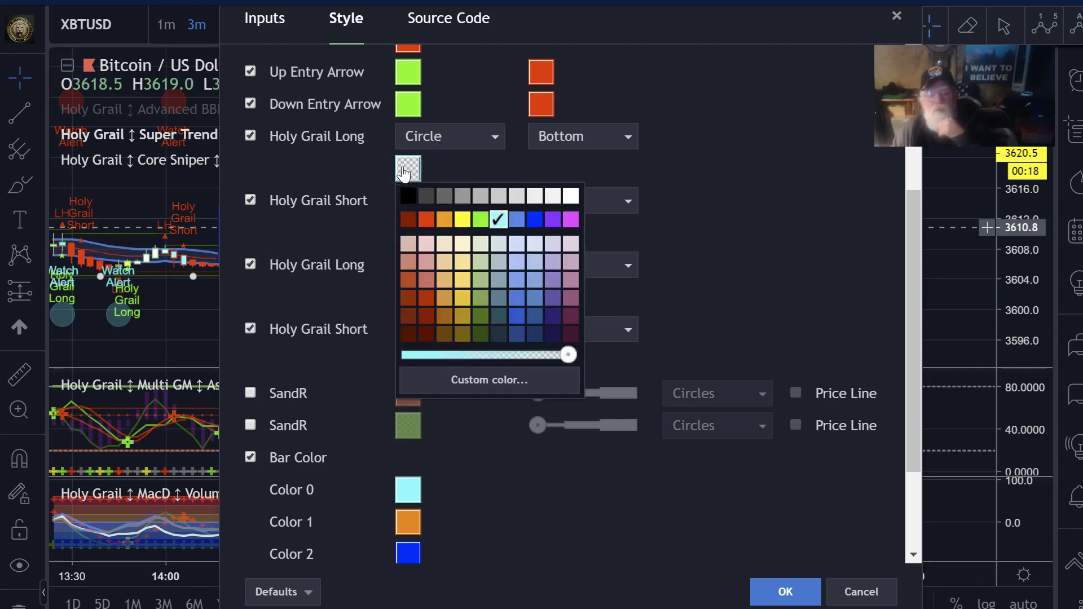
mouse_move(568, 355)
mouse_down()
mouse_move(447, 357)
mouse_move(575, 364)
mouse_up()
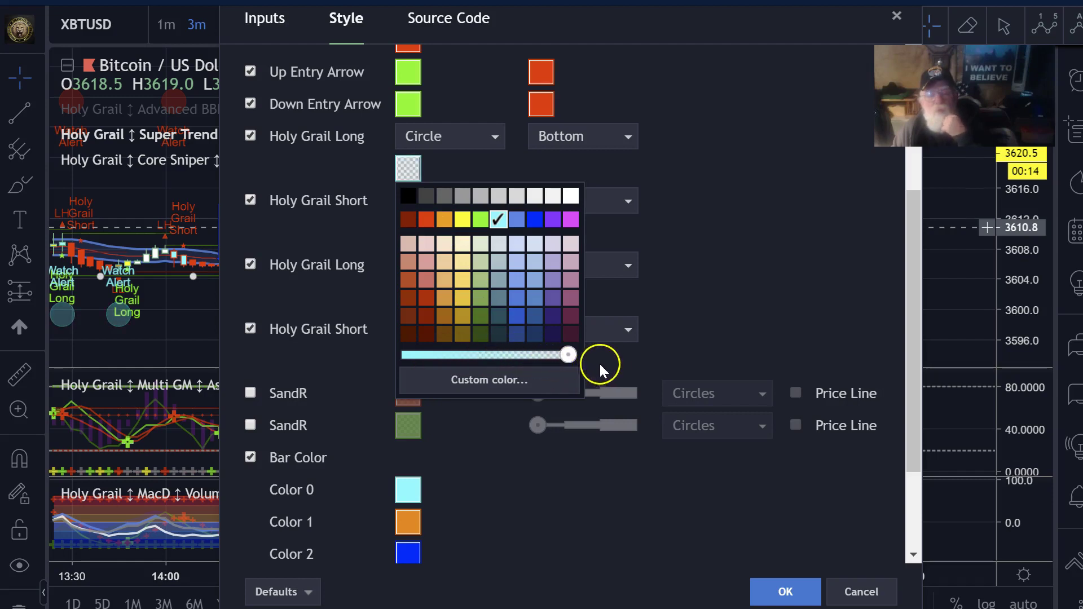
click(755, 292)
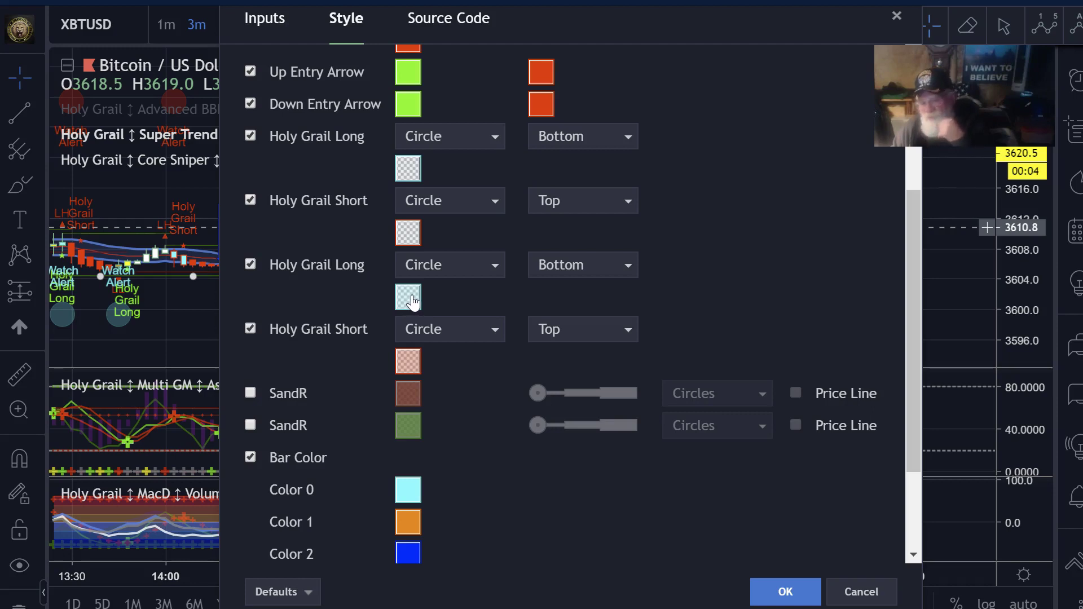
click(250, 265)
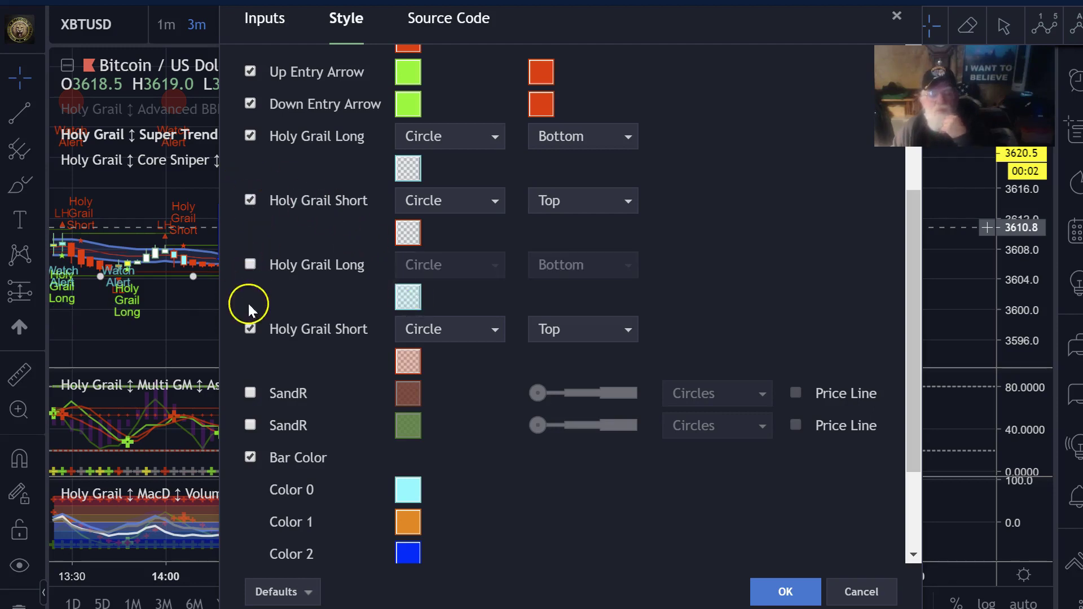
click(250, 329)
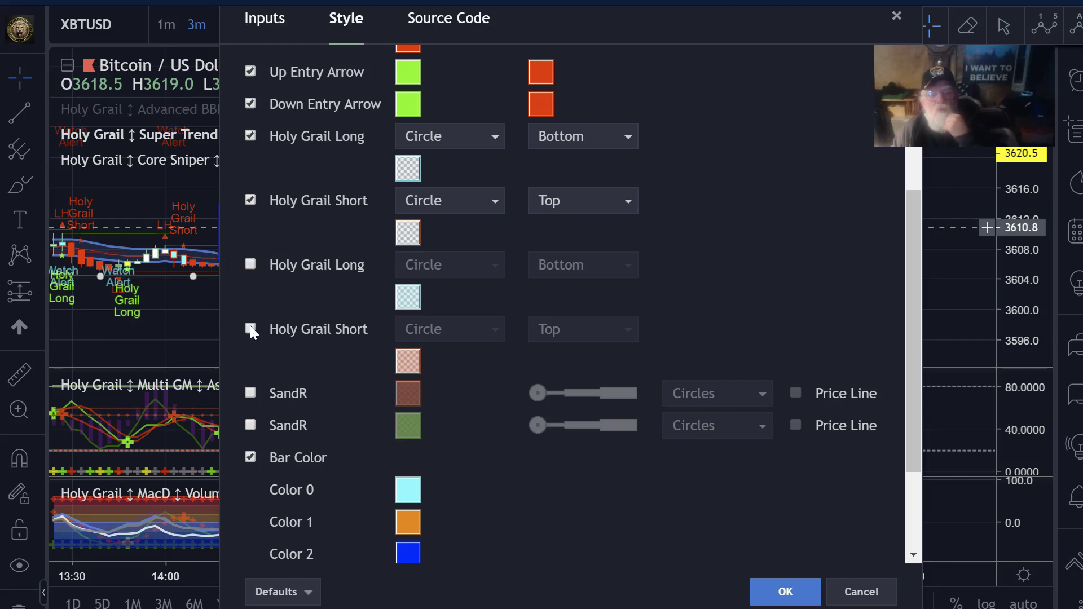
click(250, 328)
click(250, 275)
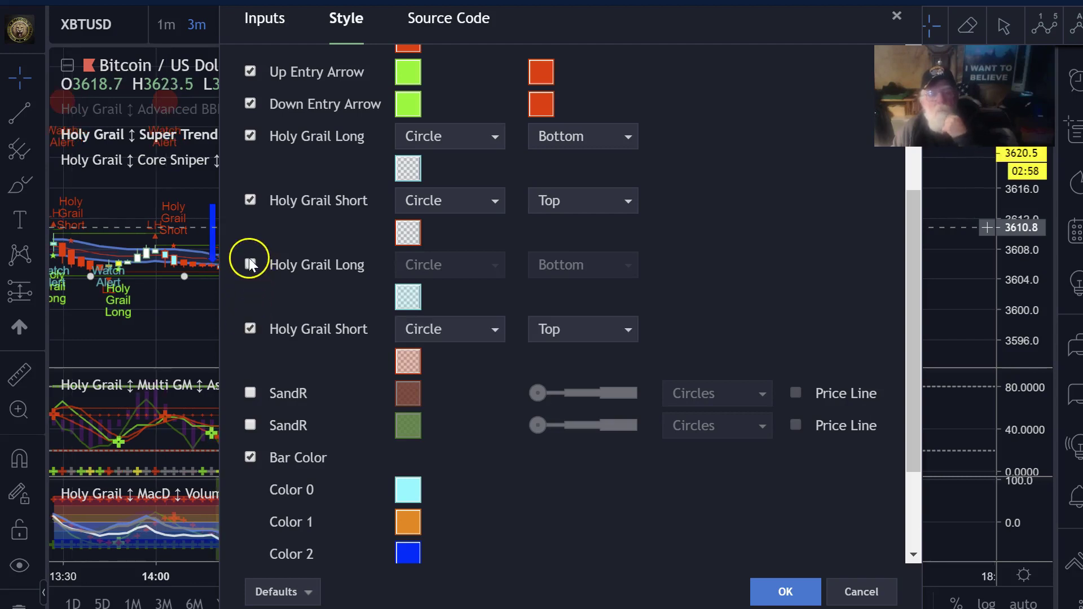
click(250, 136)
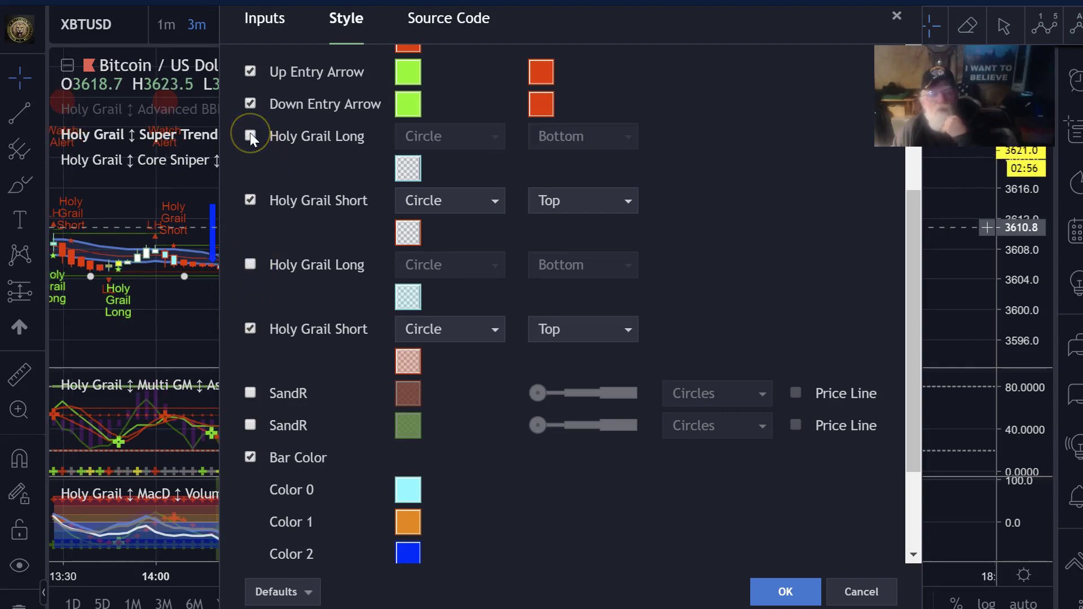
click(249, 135)
click(253, 199)
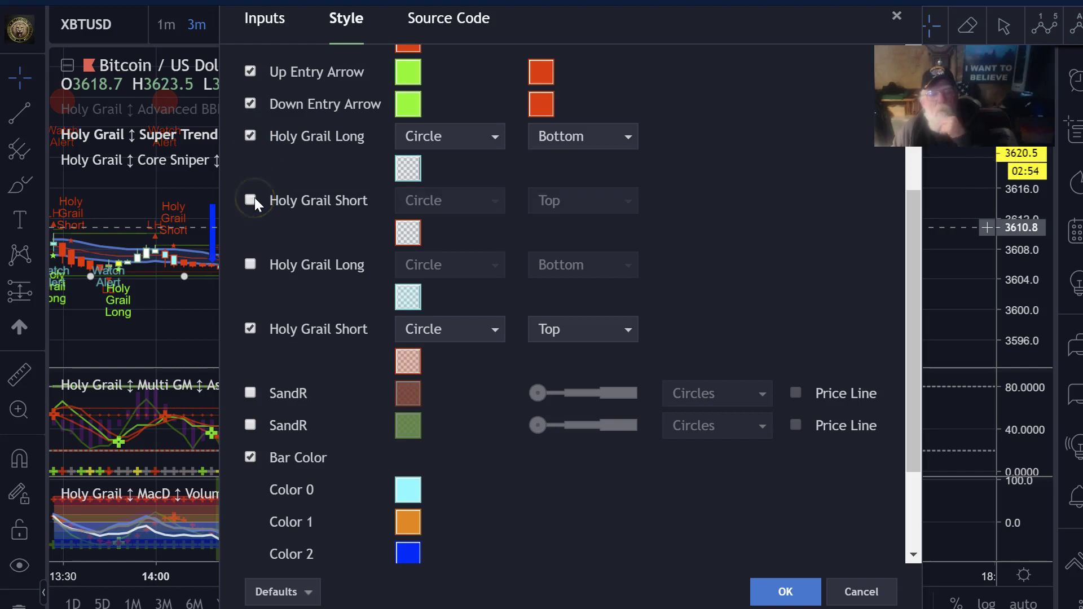
click(253, 199)
click(251, 264)
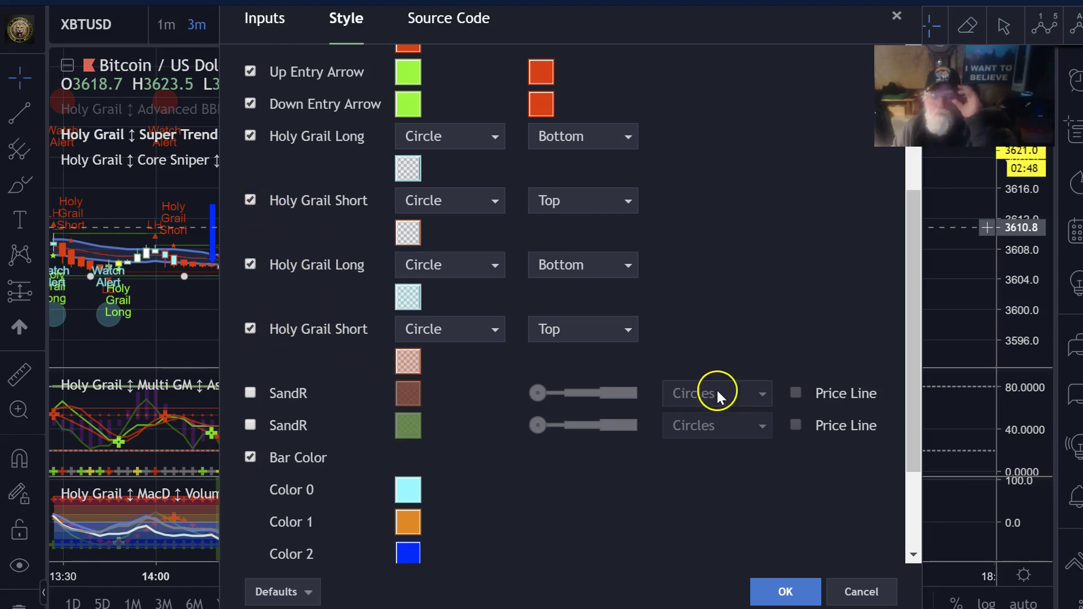
drag(913, 360, 910, 434)
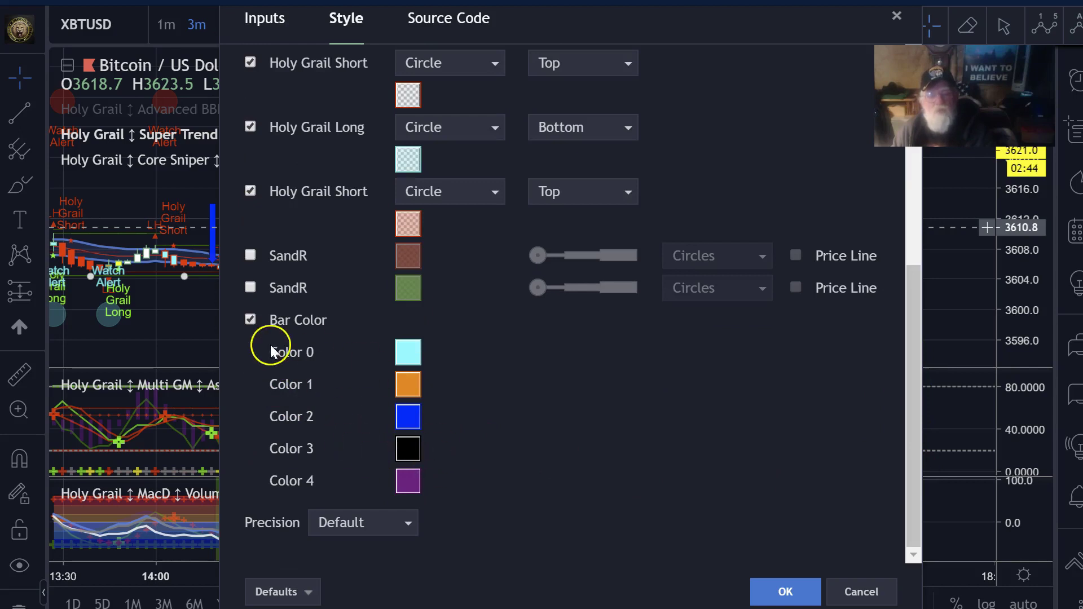
click(250, 320)
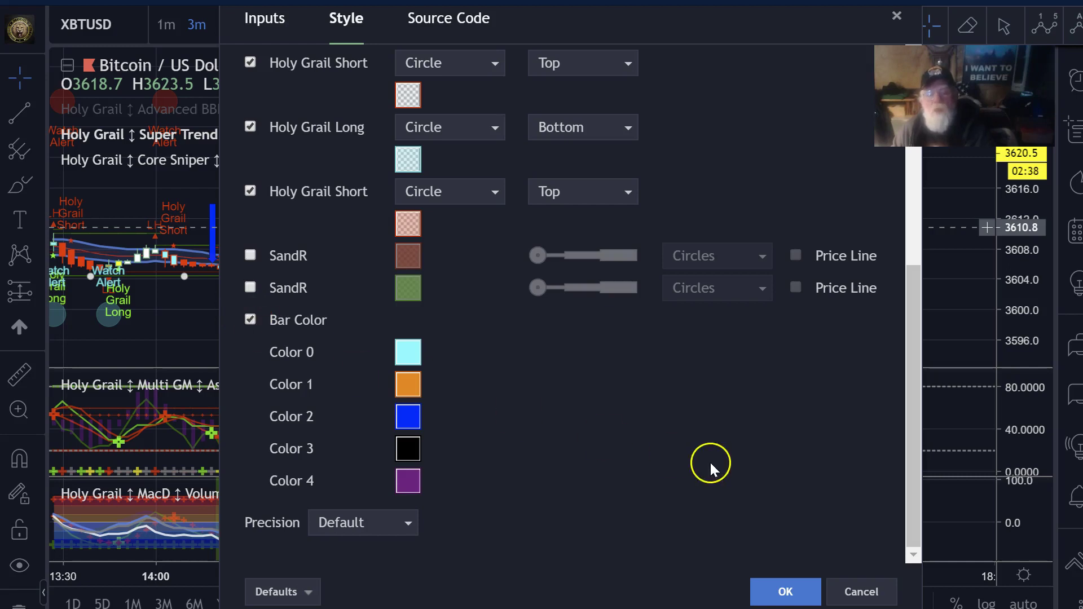
click(292, 599)
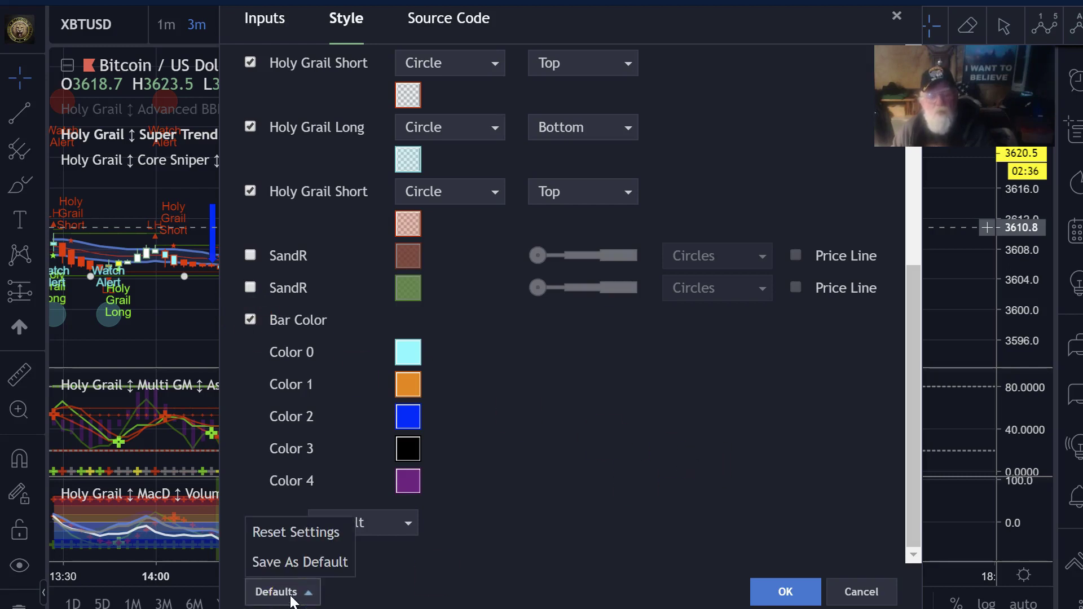
click(538, 553)
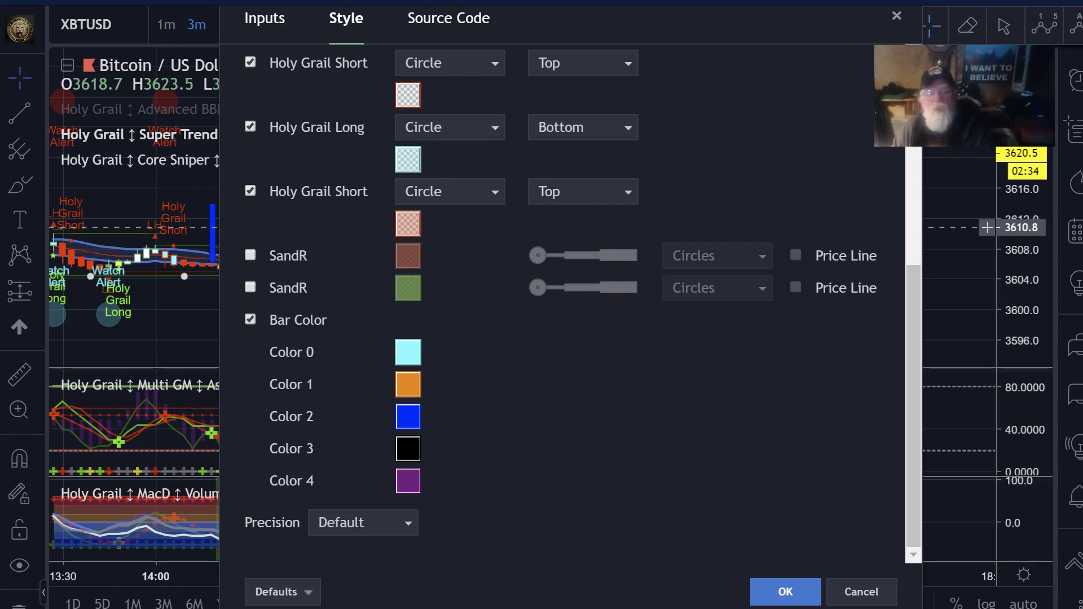
drag(911, 513, 922, 304)
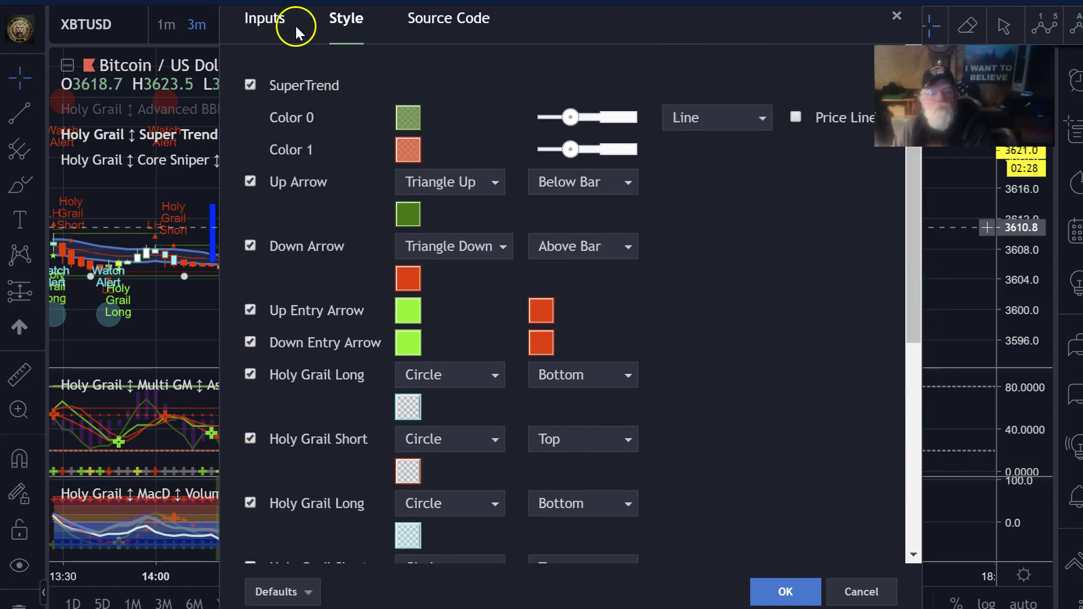
- Switch to the Super Trend Alerts Inputs tab to review Factor, Pd and Transp
click(259, 24)
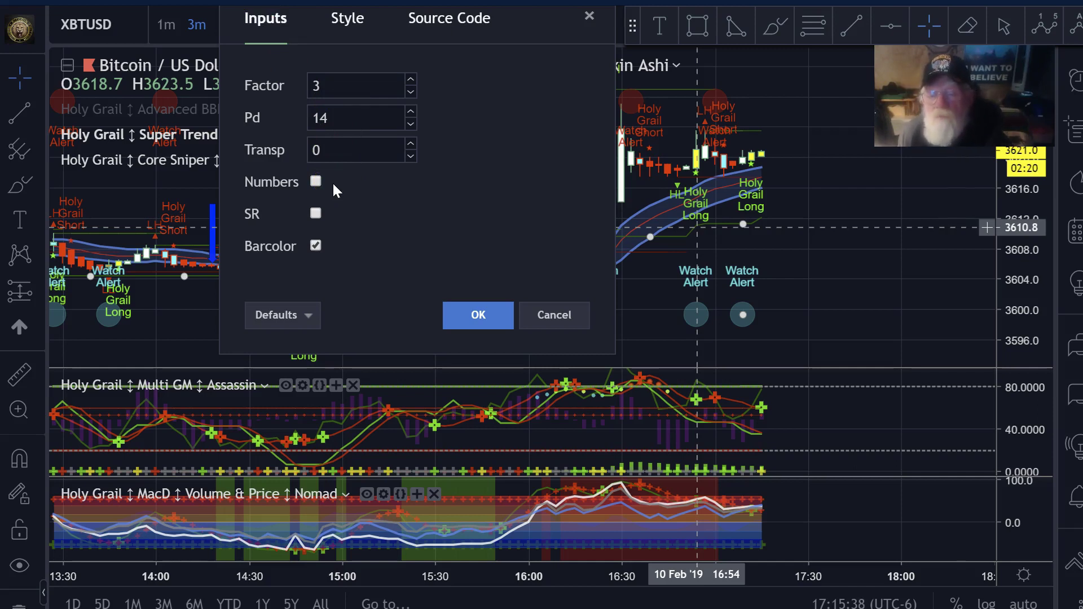
- Apply the Super Trend Alerts settings, pan the chart, and toggle Advanced BBKeltner visibility
click(484, 316)
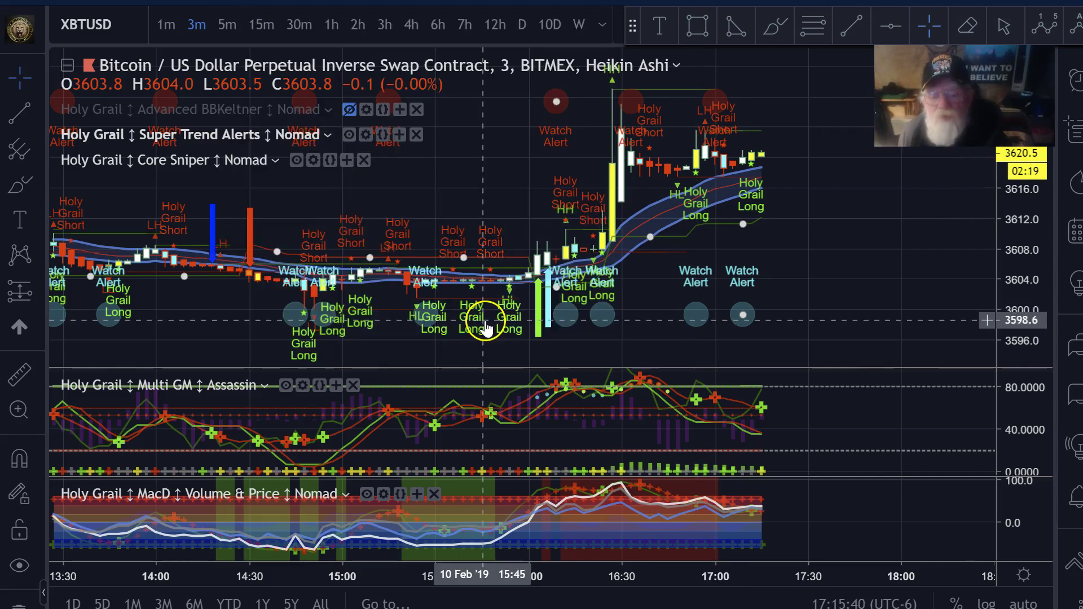
drag(798, 334, 830, 305)
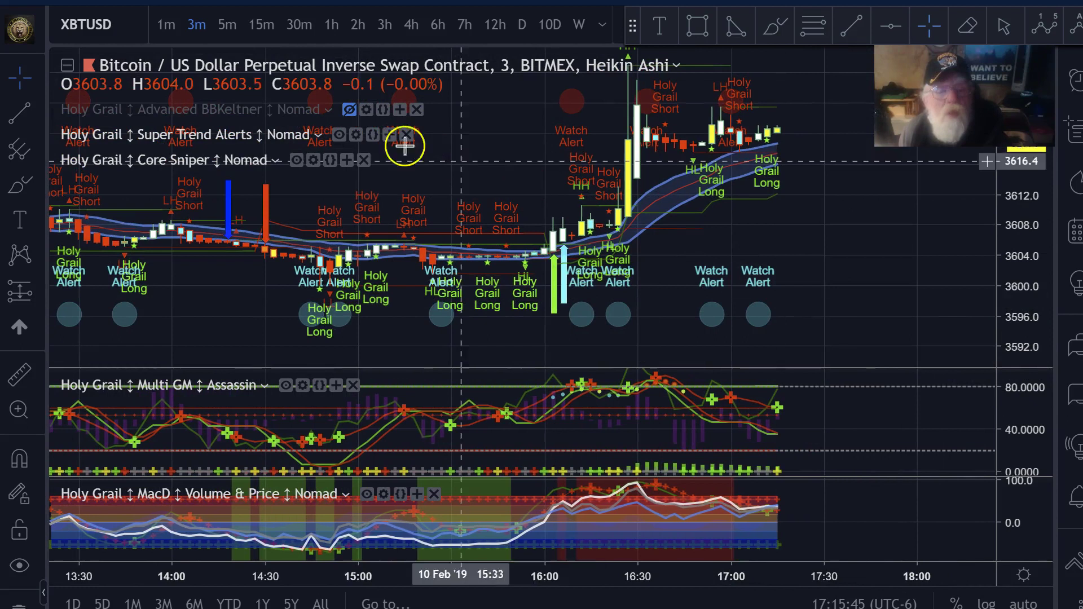
click(343, 108)
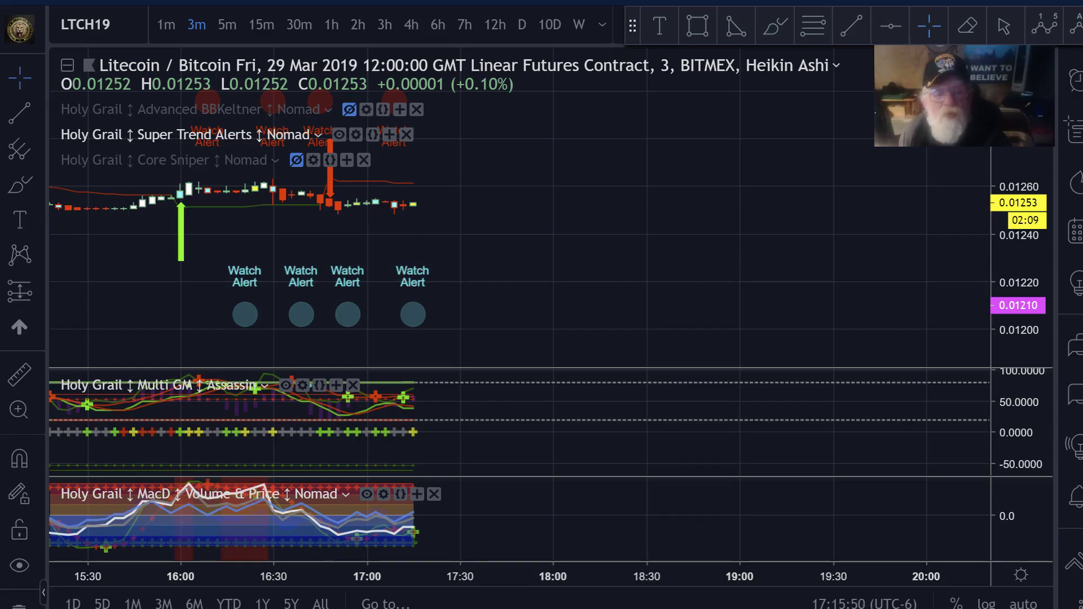
- Pan and rescale the ETHUSD 1h chart, then switch back to the XBTUSD 3-minute chart
drag(523, 270, 731, 290)
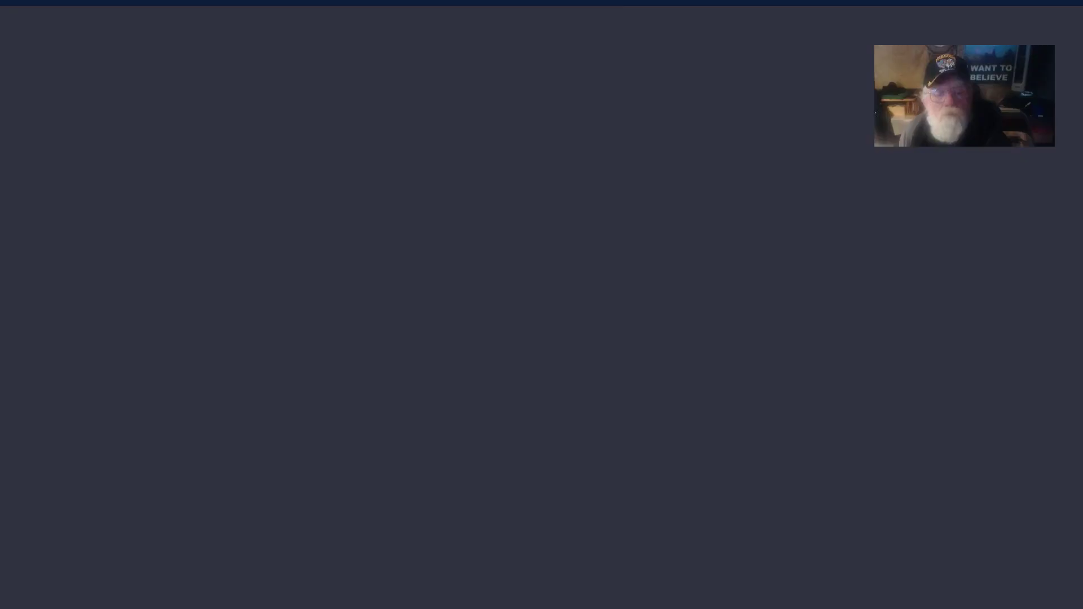
scroll(544, 310, down, 5)
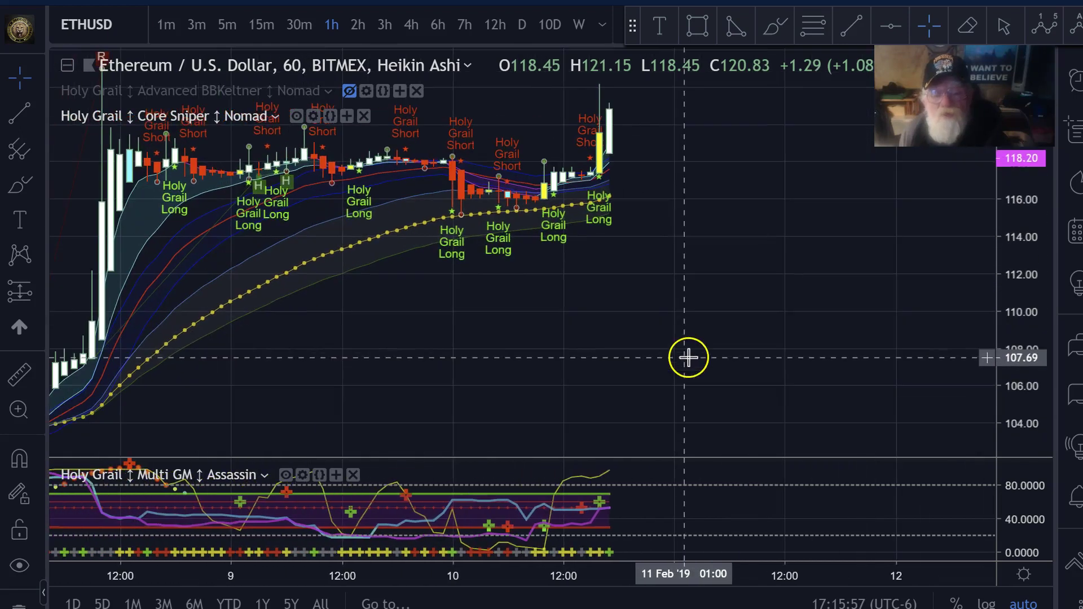
drag(1047, 307, 1056, 265)
drag(887, 237, 889, 315)
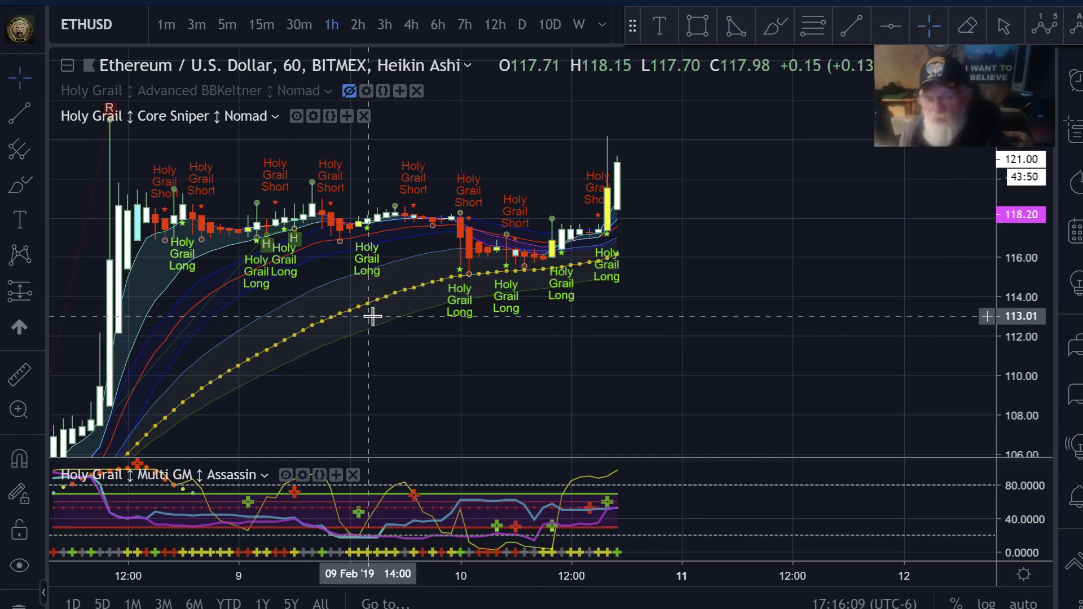
key(ctrl+Tab)
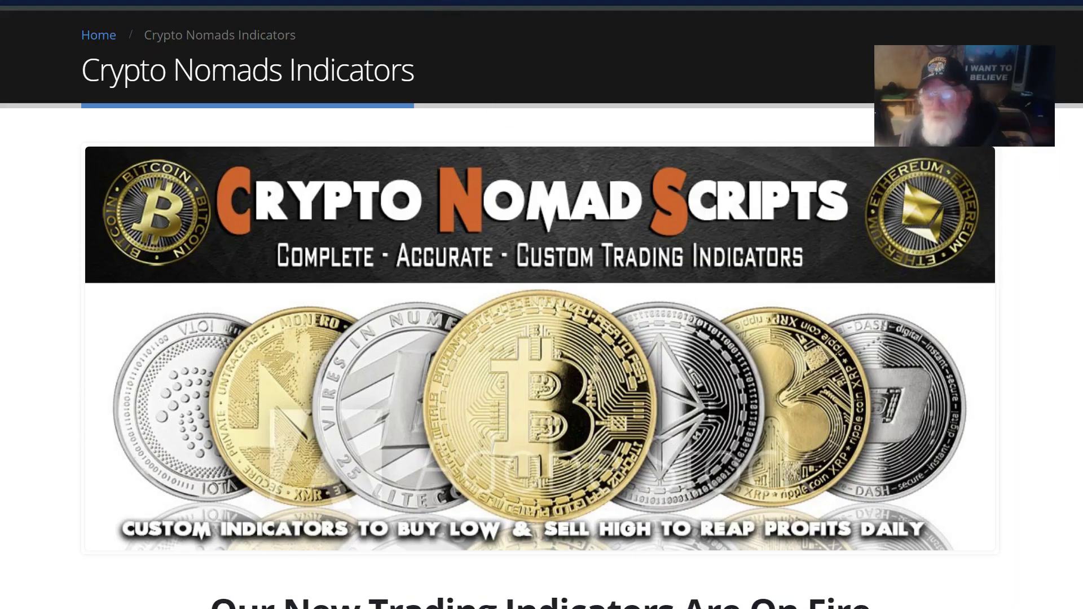
- Scroll the Crypto Nomads page down to the plans featuring Nomads Pro Scalper V4, GM BMex Crusher V1 and Savage Ghost Trader V1.0
scroll(542, 304, down, 10)
scroll(542, 304, down, 6)
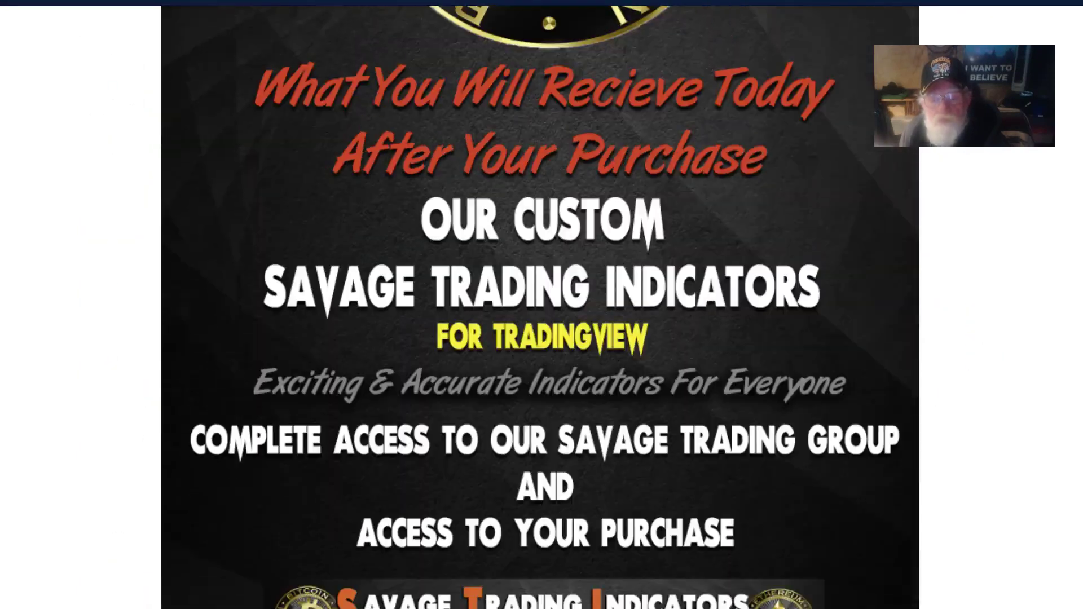
scroll(542, 304, down, 17)
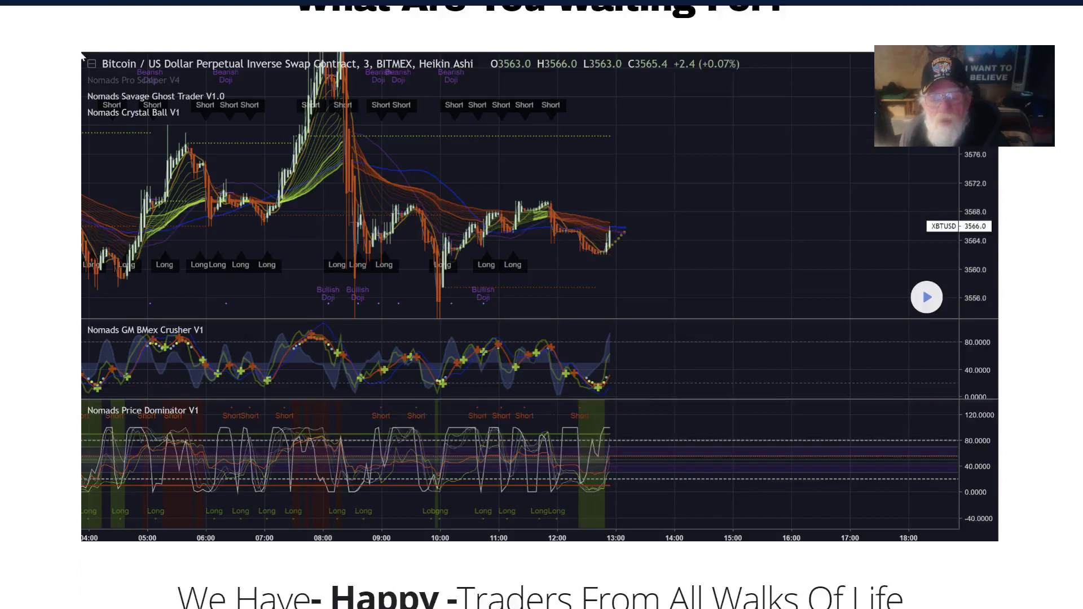
scroll(541, 304, down, 11)
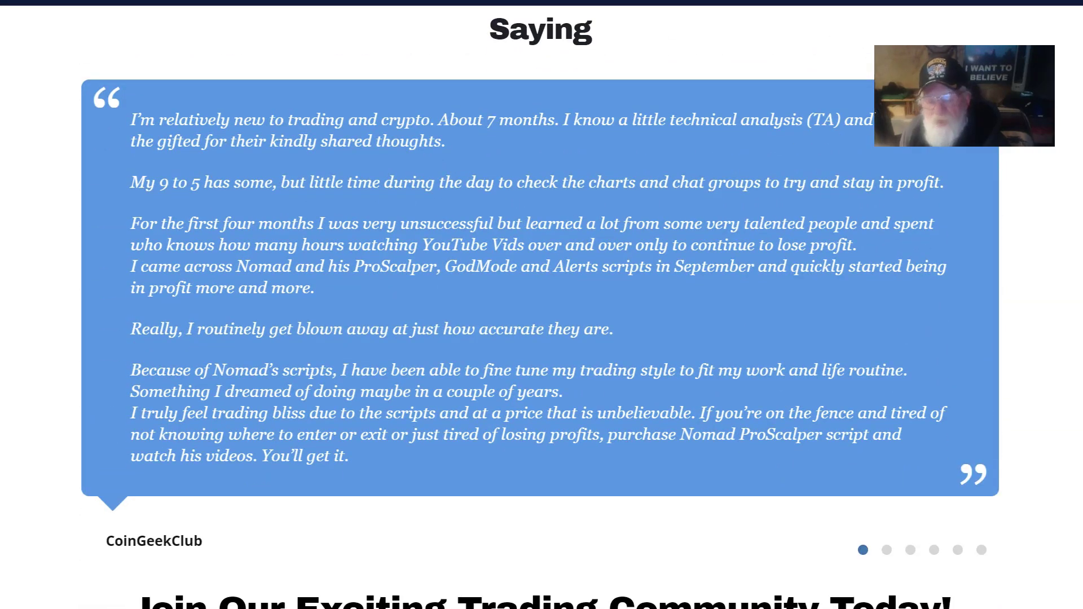
scroll(541, 305, down, 1)
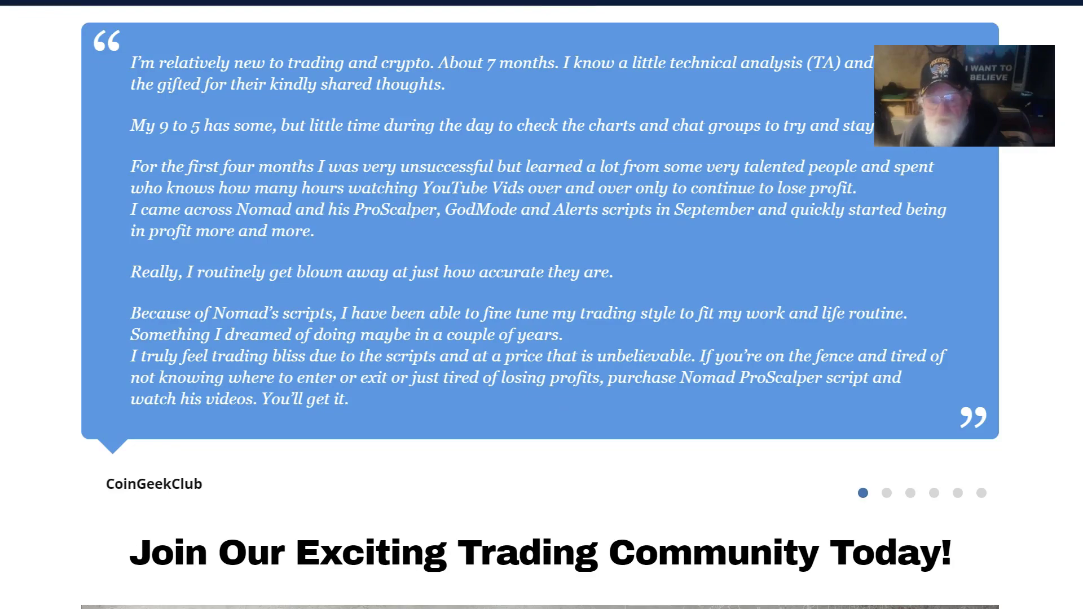
scroll(541, 304, down, 10)
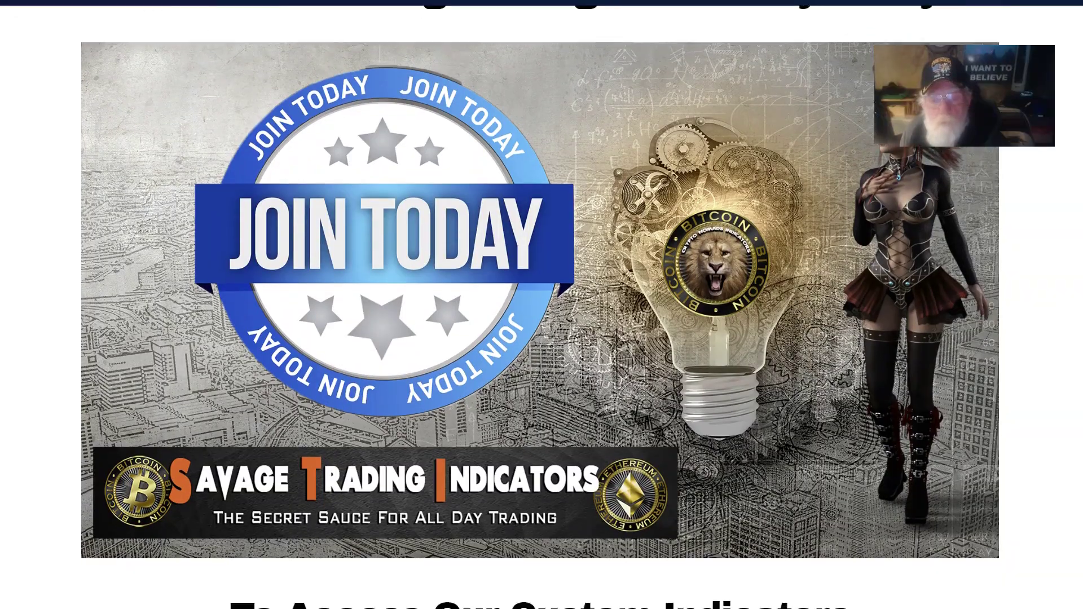
scroll(542, 305, down, 3)
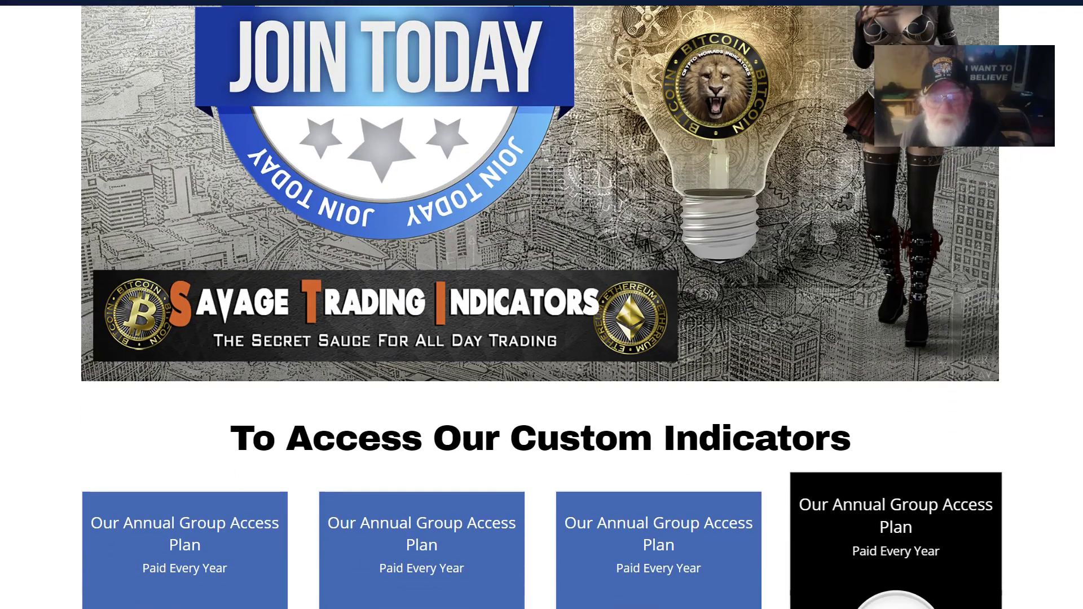
scroll(542, 304, down, 1)
scroll(542, 304, down, 20)
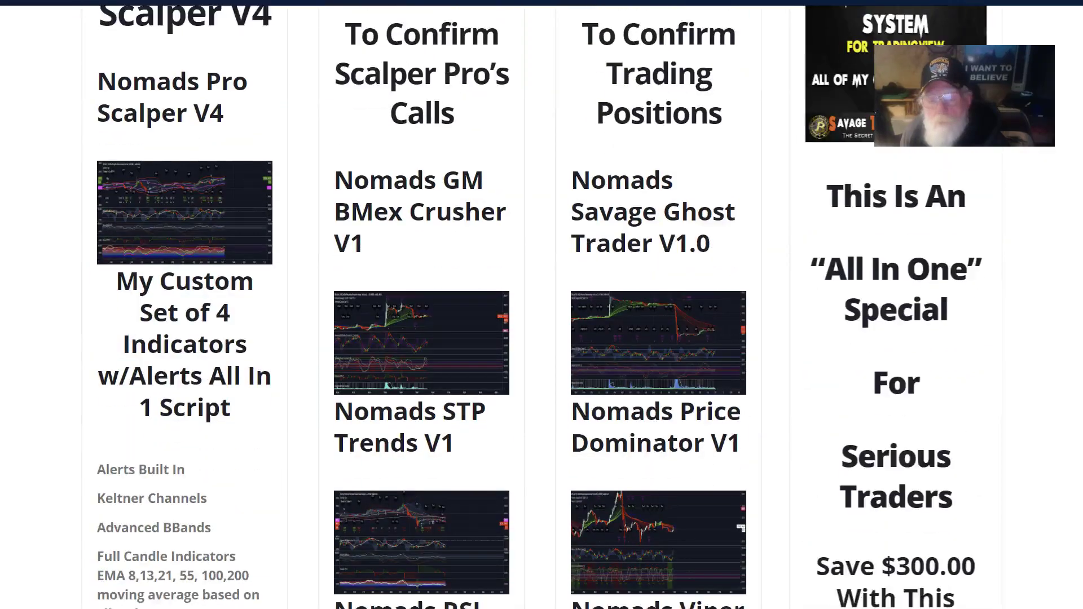